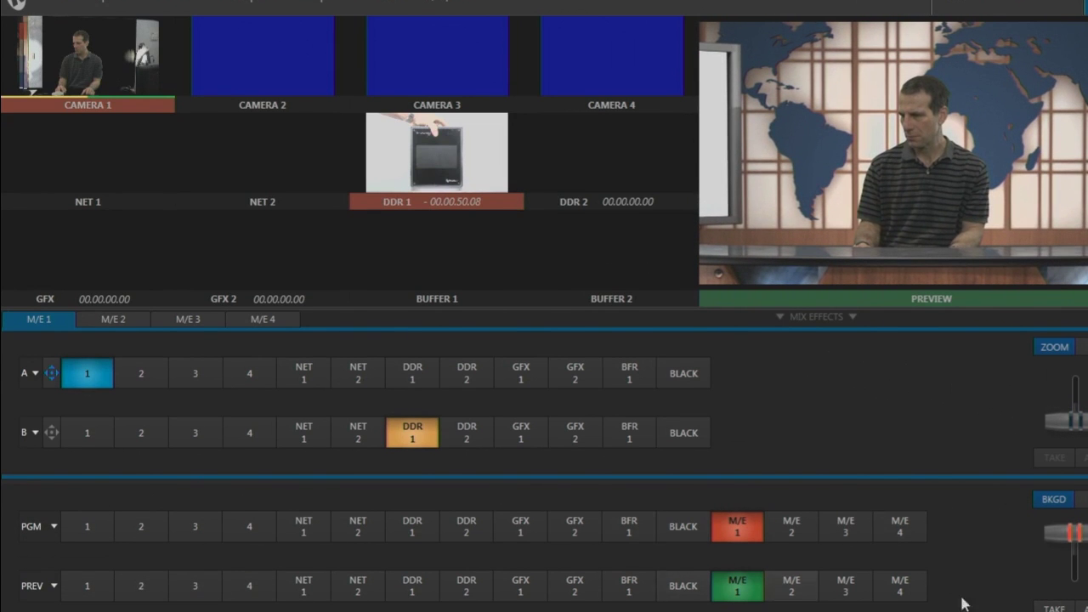
Look through the M/E 2, M/E 3 and M/E 4 banks, then return to M/E 1
{"action": "left_click", "coordinate": [119, 320]}
{"action": "left_click", "coordinate": [189, 319]}
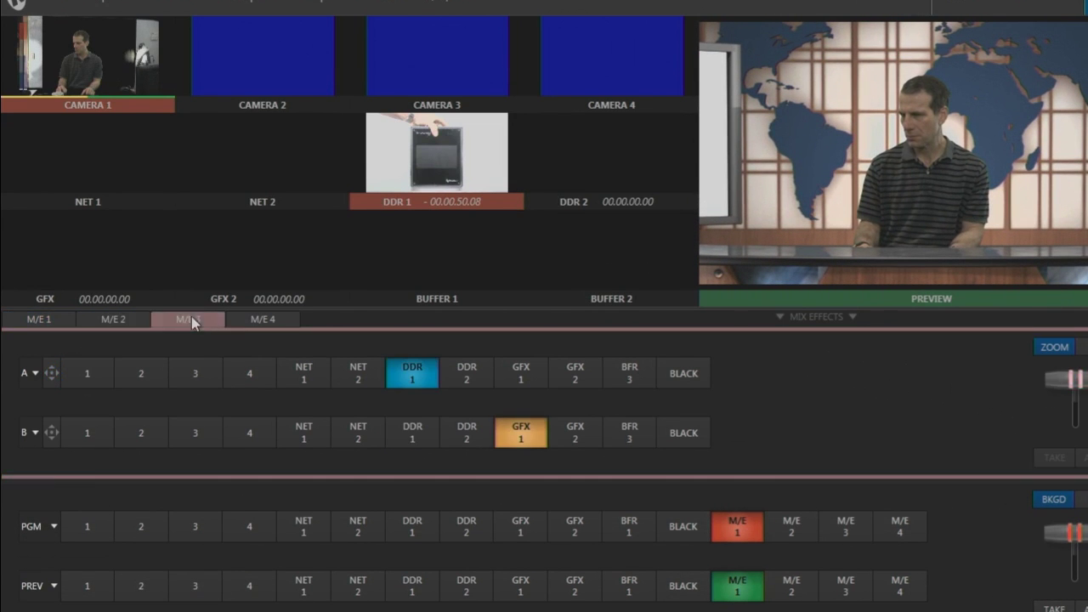
{"action": "left_click", "coordinate": [264, 318]}
{"action": "left_click", "coordinate": [39, 318]}
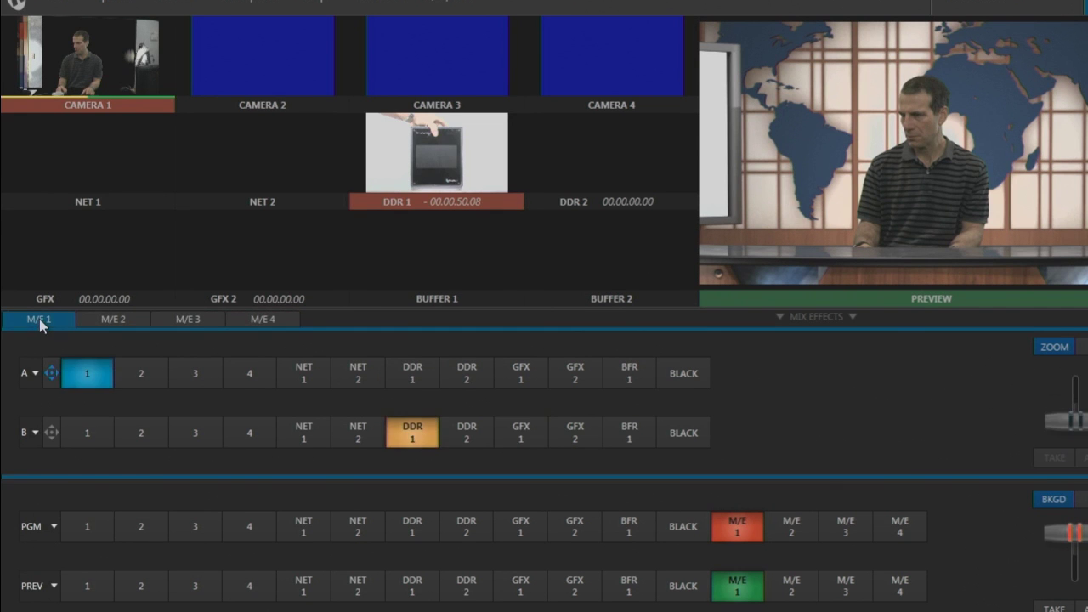
{"action": "mouse_move", "coordinate": [108, 69]}
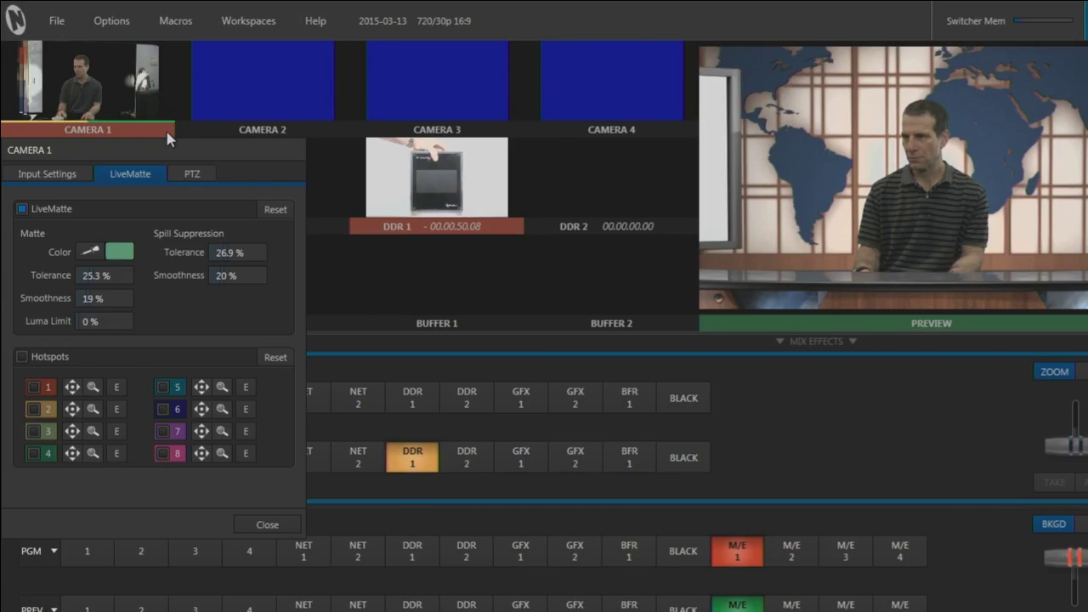
Reset Camera 1's LiveMatte and Proc Amp, and clear the A source's position and edge crop
{"action": "left_click", "coordinate": [260, 208]}
{"action": "left_click", "coordinate": [72, 174]}
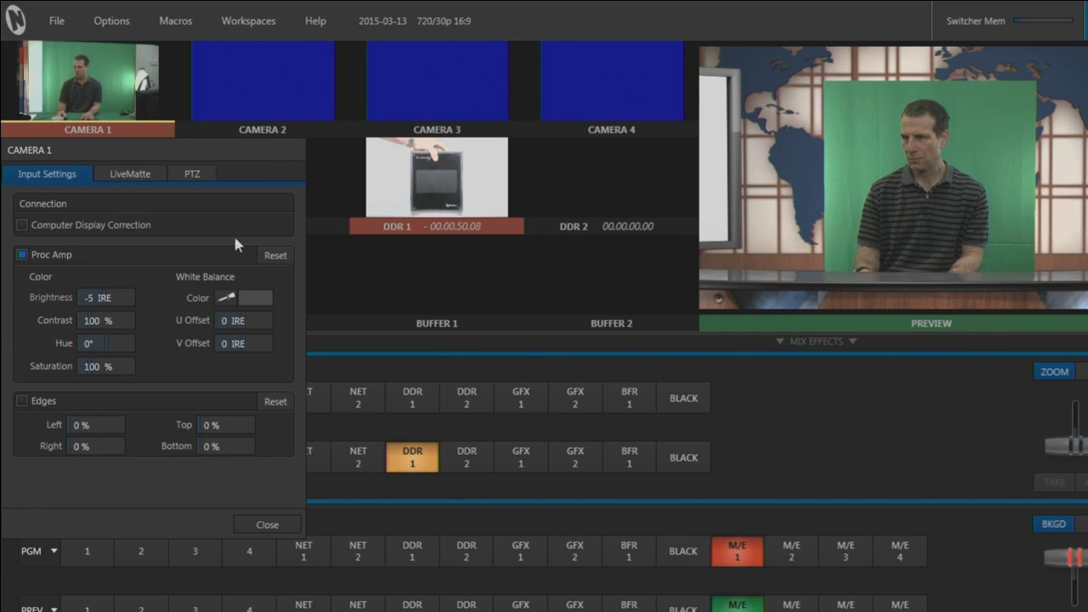
{"action": "left_click", "coordinate": [276, 255]}
{"action": "left_click", "coordinate": [265, 525]}
{"action": "left_click", "coordinate": [52, 396]}
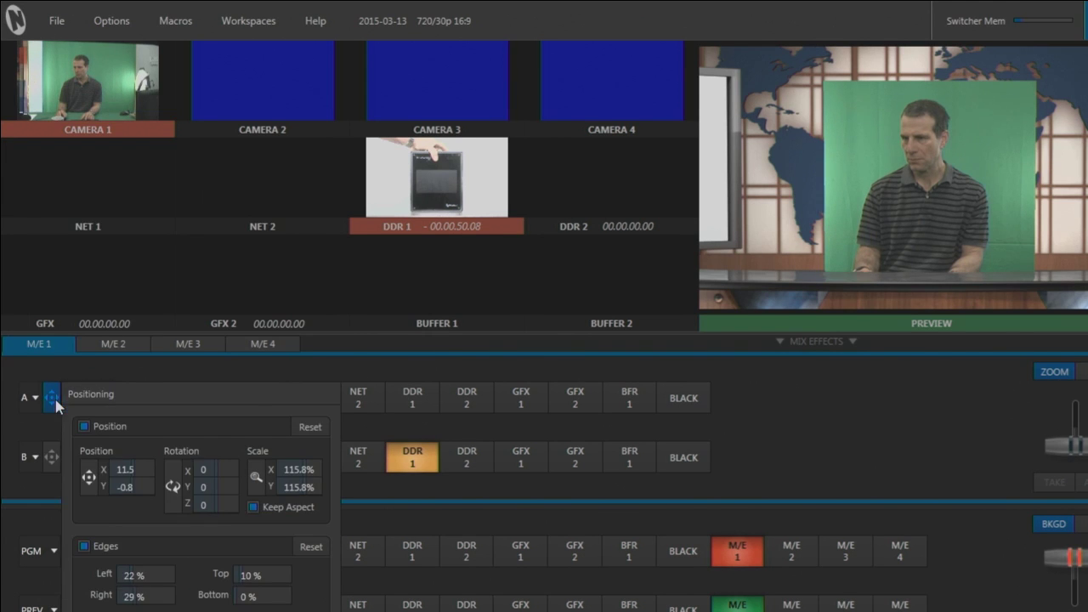
{"action": "left_click", "coordinate": [298, 426]}
{"action": "left_click", "coordinate": [306, 547]}
{"action": "left_click", "coordinate": [107, 367]}
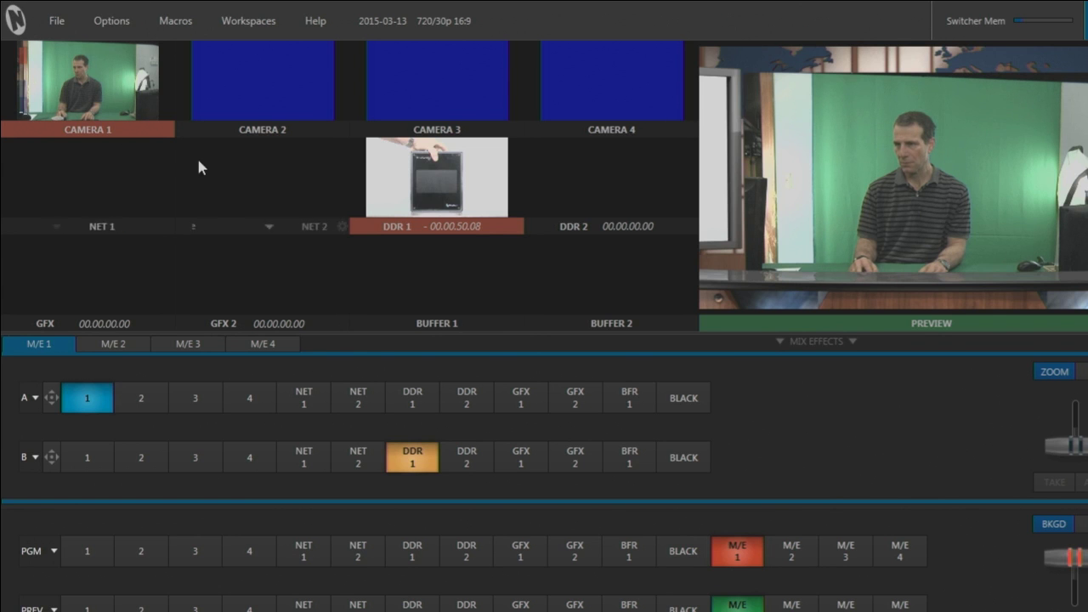
Darken Camera 1 to -6 IRE brightness and sample the green screen as the LiveMatte key colour
{"action": "left_click", "coordinate": [167, 132]}
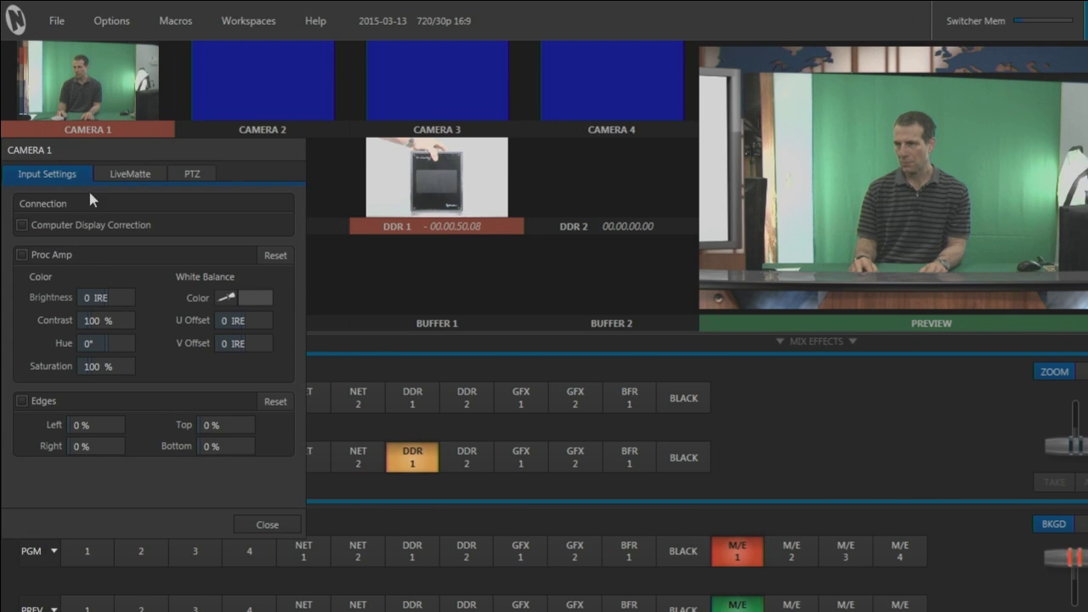
{"action": "left_click_drag", "start_coordinate": [89, 297], "coordinate": [68, 297]}
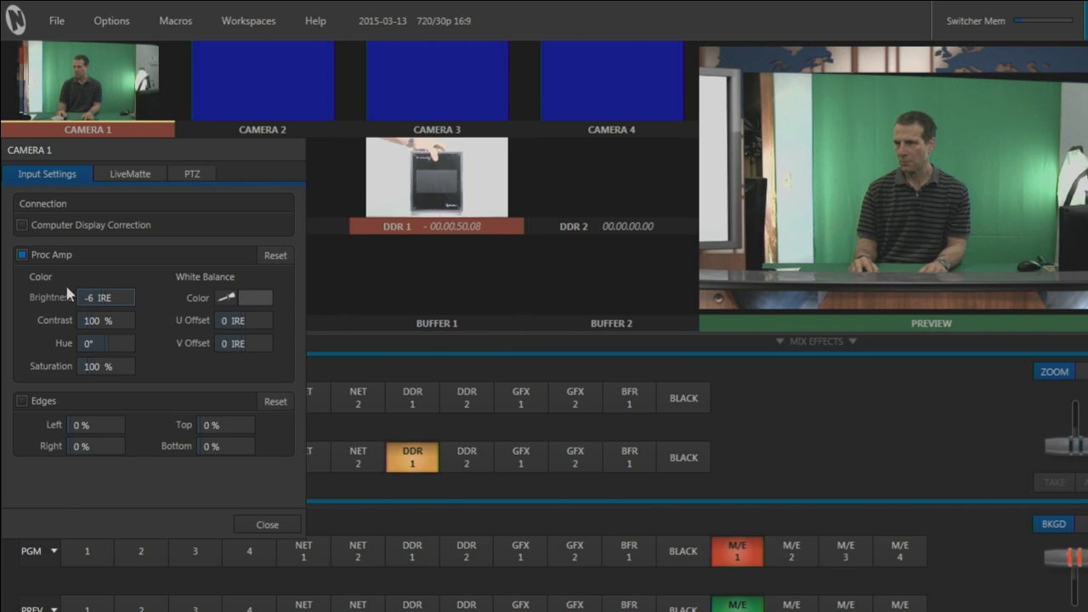
{"action": "left_click", "coordinate": [127, 174]}
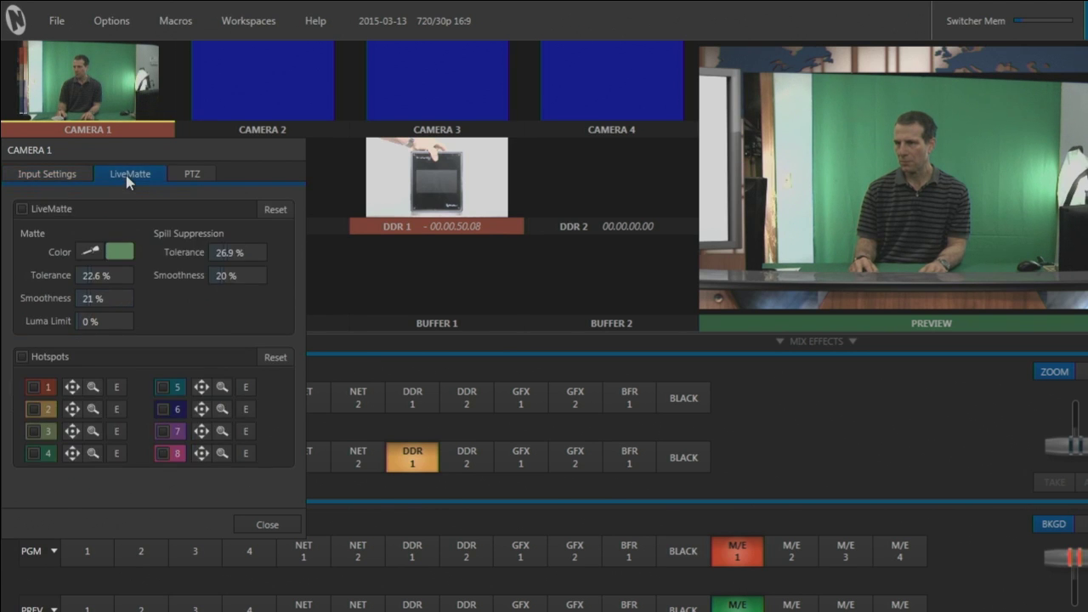
{"action": "left_click", "coordinate": [91, 253]}
{"action": "left_click", "coordinate": [977, 191]}
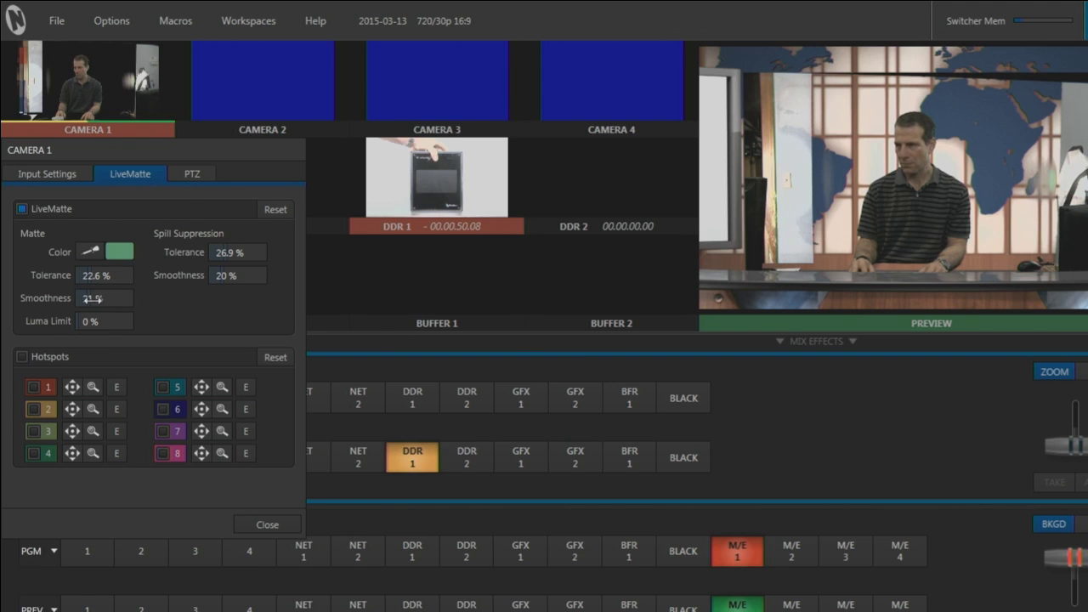
Crop M/E 1's A source edges to 26% left, 29% right and 12% top
{"action": "left_click", "coordinate": [267, 524]}
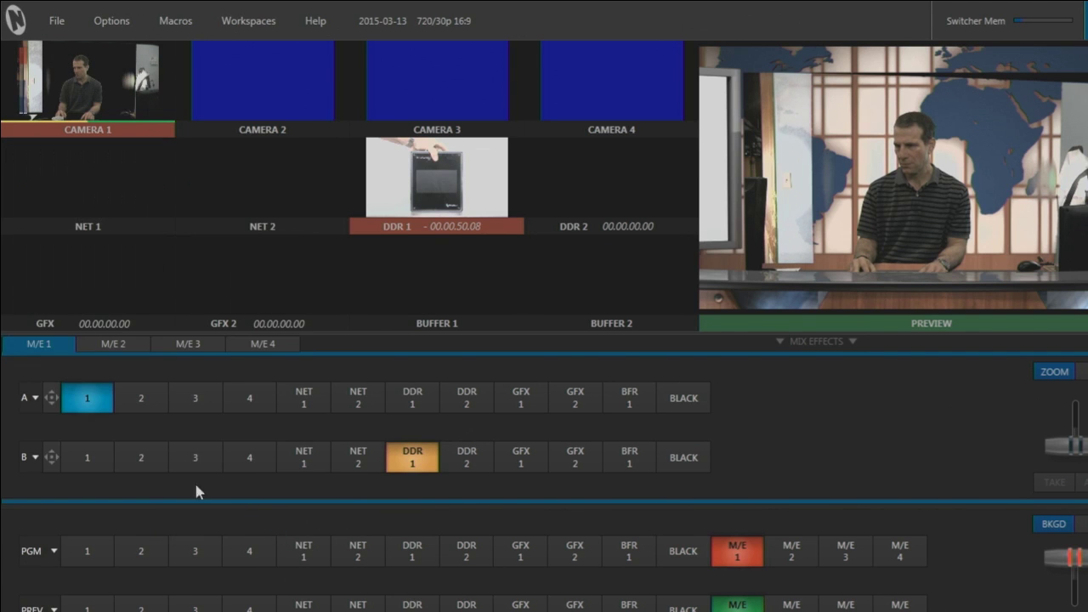
{"action": "left_click", "coordinate": [53, 400]}
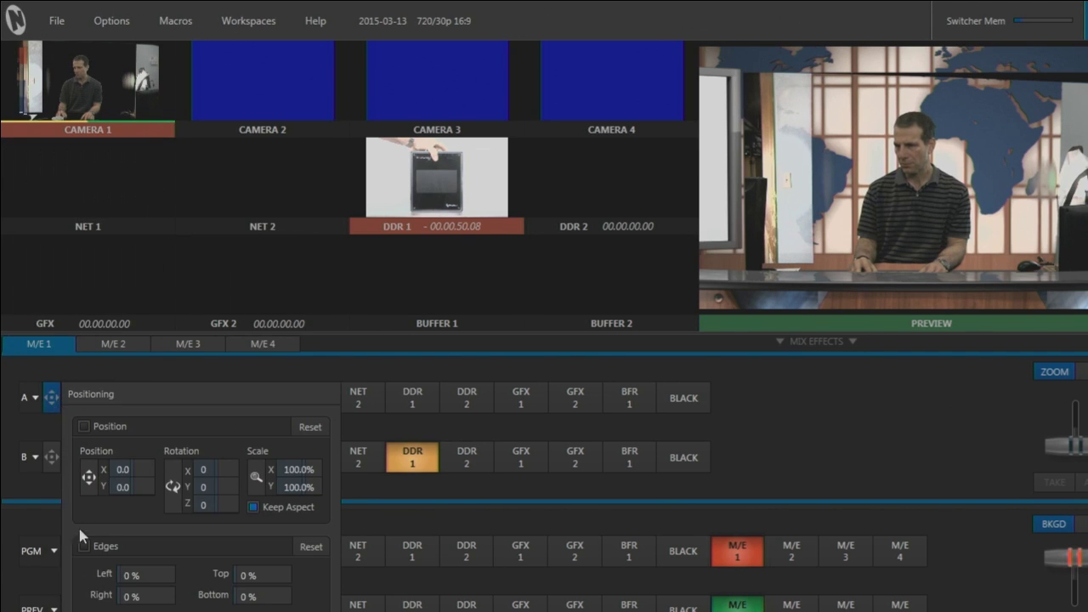
{"action": "left_click_drag", "start_coordinate": [119, 574], "coordinate": [144, 596]}
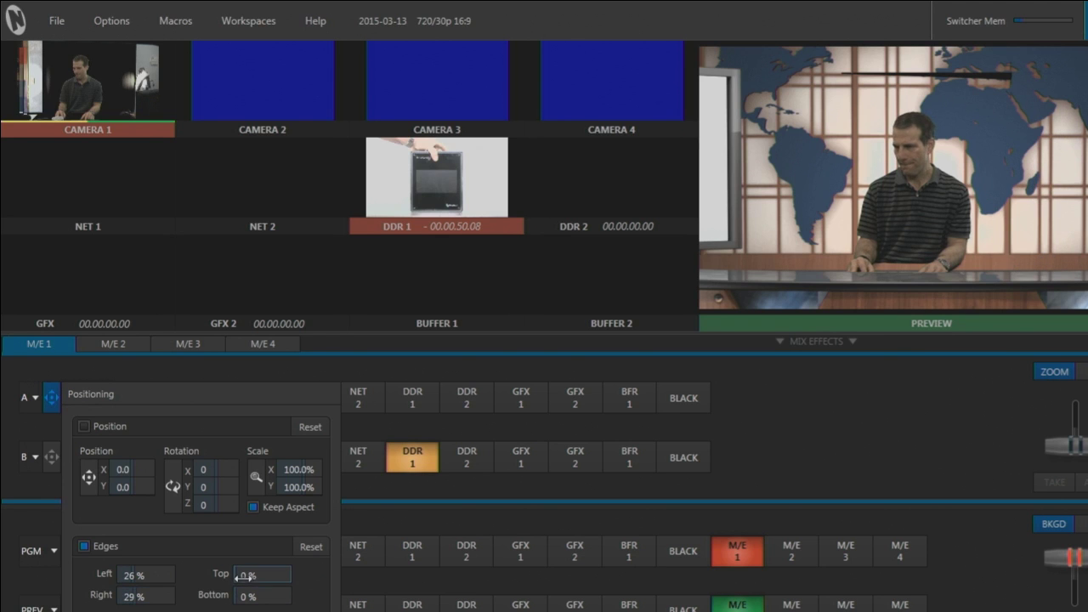
{"action": "left_click_drag", "start_coordinate": [238, 575], "coordinate": [237, 576]}
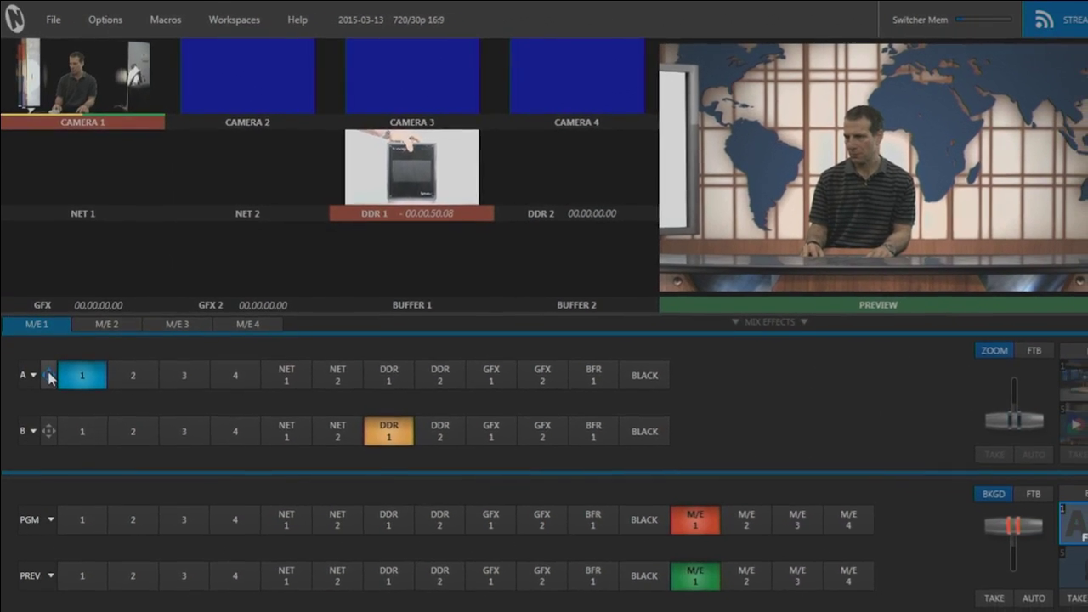
Try shifting, tilting and shrinking the A source to 92.8%, then reset position, rotation and scale
{"action": "left_click", "coordinate": [52, 396]}
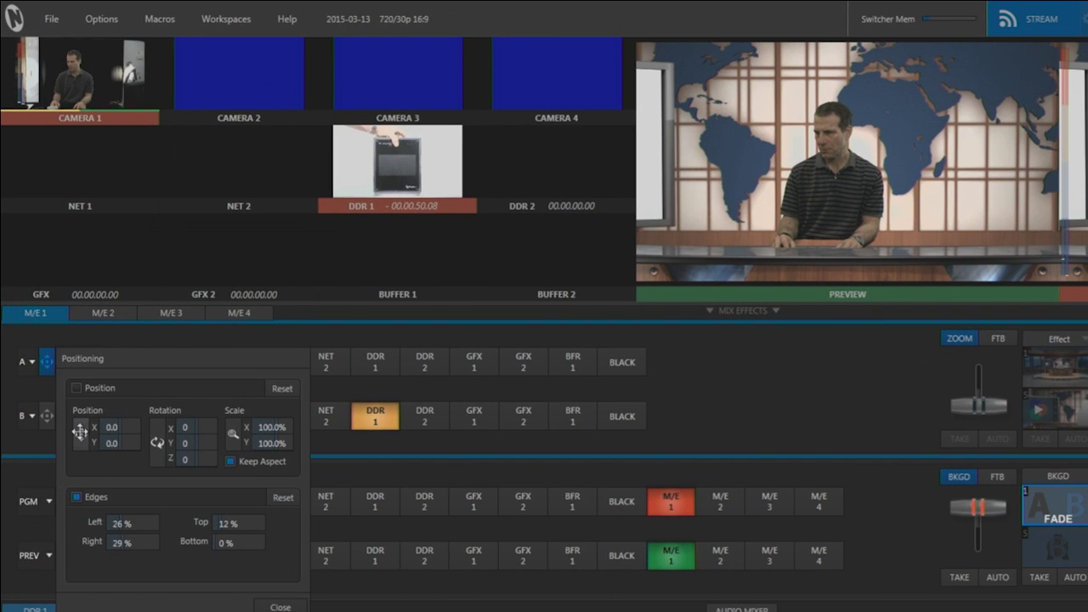
{"action": "left_click_drag", "start_coordinate": [79, 432], "coordinate": [81, 433]}
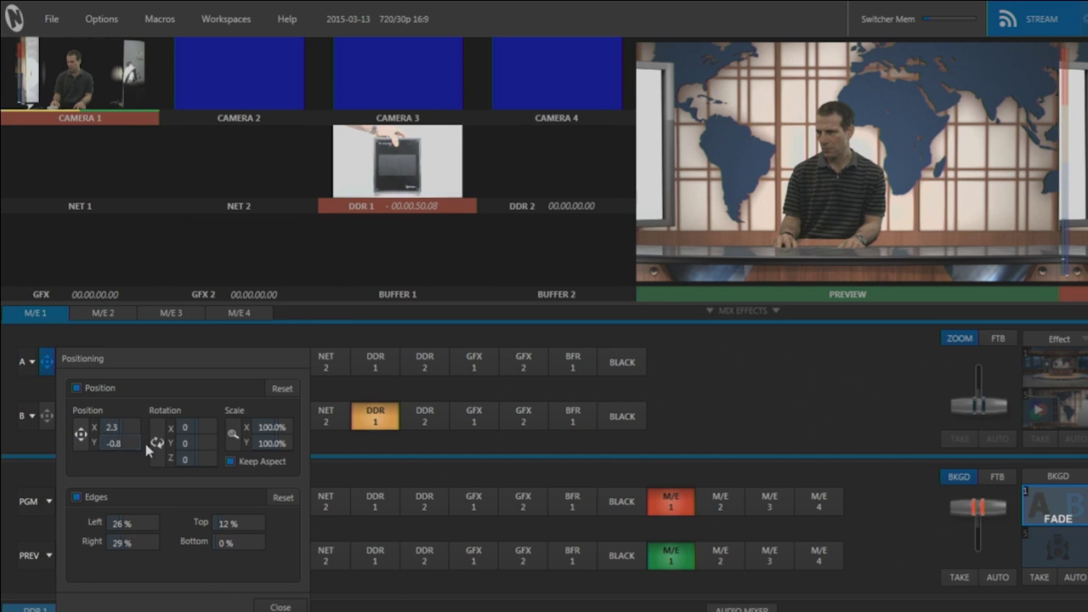
{"action": "left_click_drag", "start_coordinate": [154, 443], "coordinate": [151, 444]}
{"action": "left_click_drag", "start_coordinate": [232, 435], "coordinate": [226, 437]}
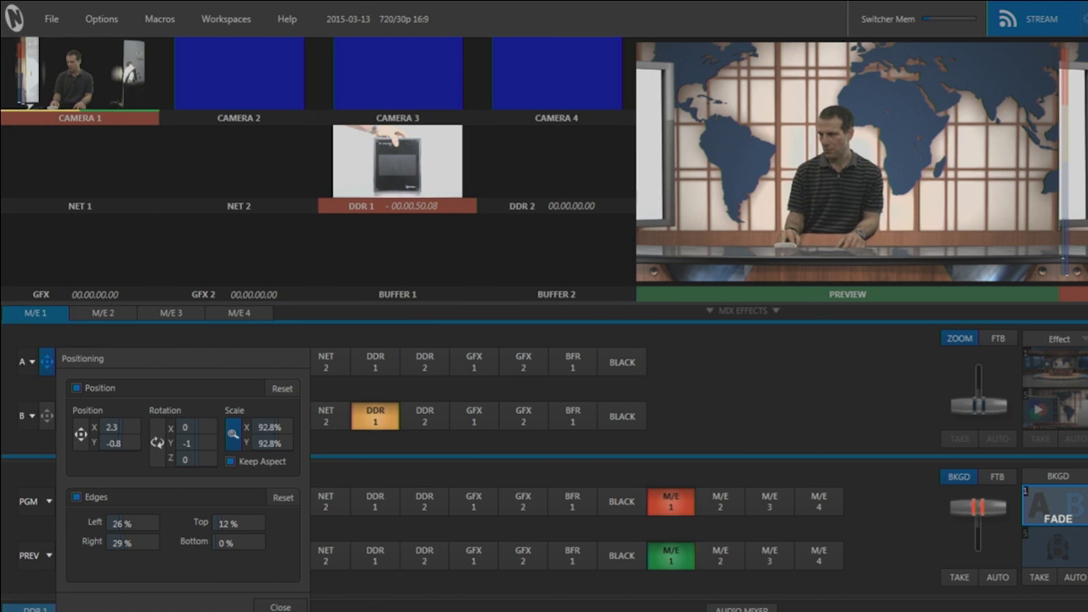
{"action": "left_click", "coordinate": [284, 390]}
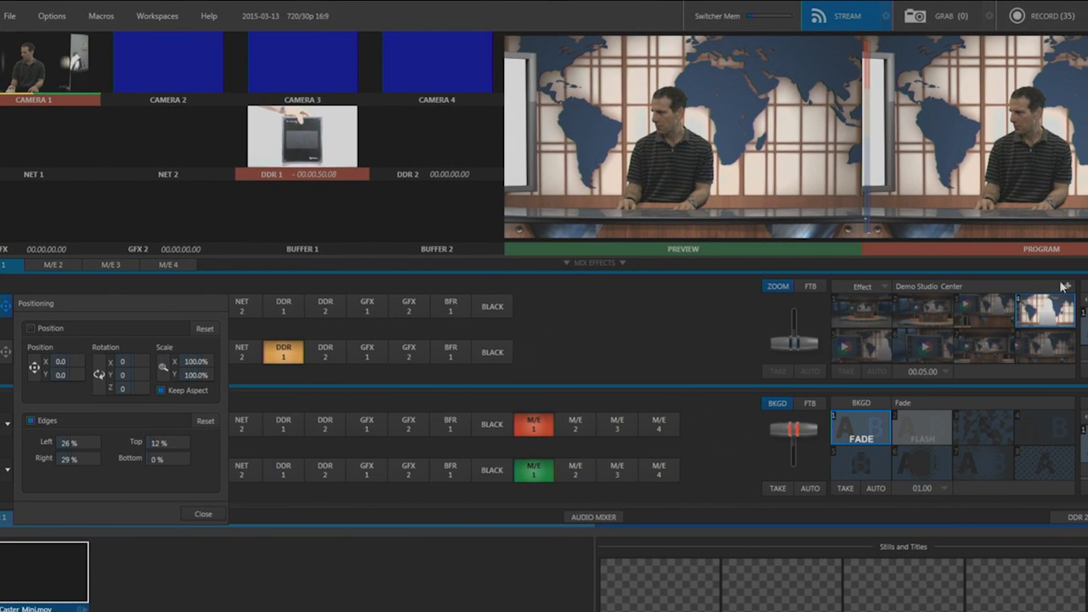
Load the LiveSets Alignment 'Center' guide onto M/E 1
{"action": "left_click", "coordinate": [1062, 286]}
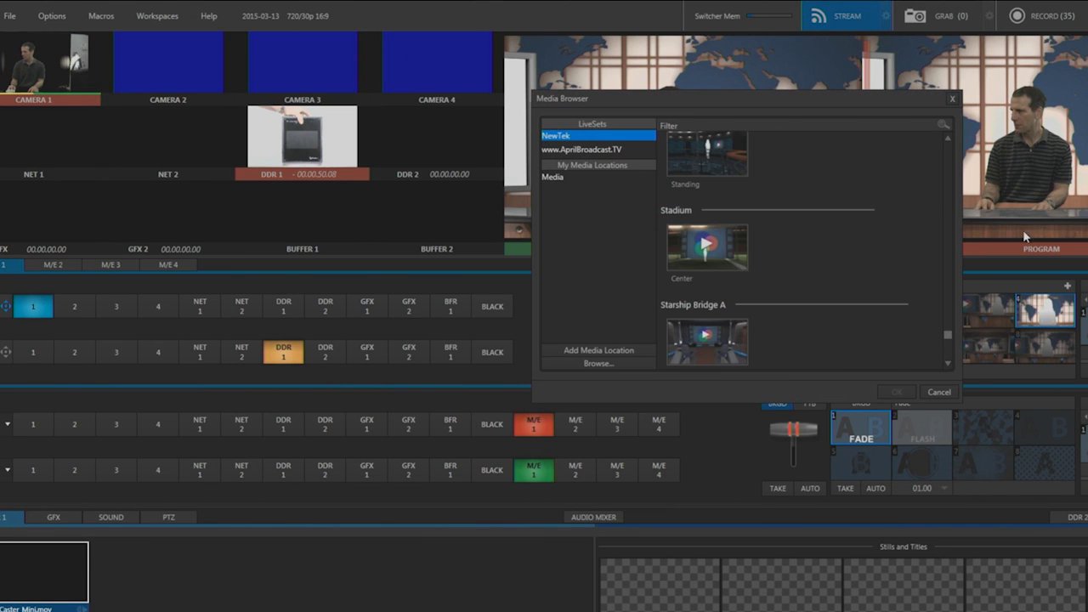
{"action": "left_click_drag", "start_coordinate": [948, 339], "coordinate": [948, 153]}
{"action": "left_click", "coordinate": [715, 279]}
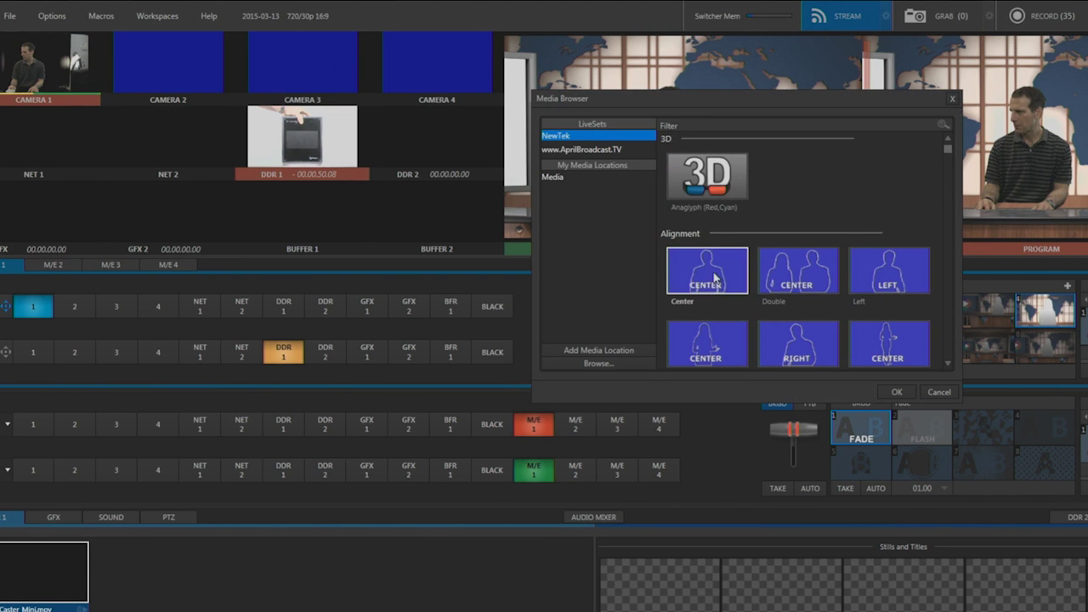
{"action": "left_click", "coordinate": [897, 394]}
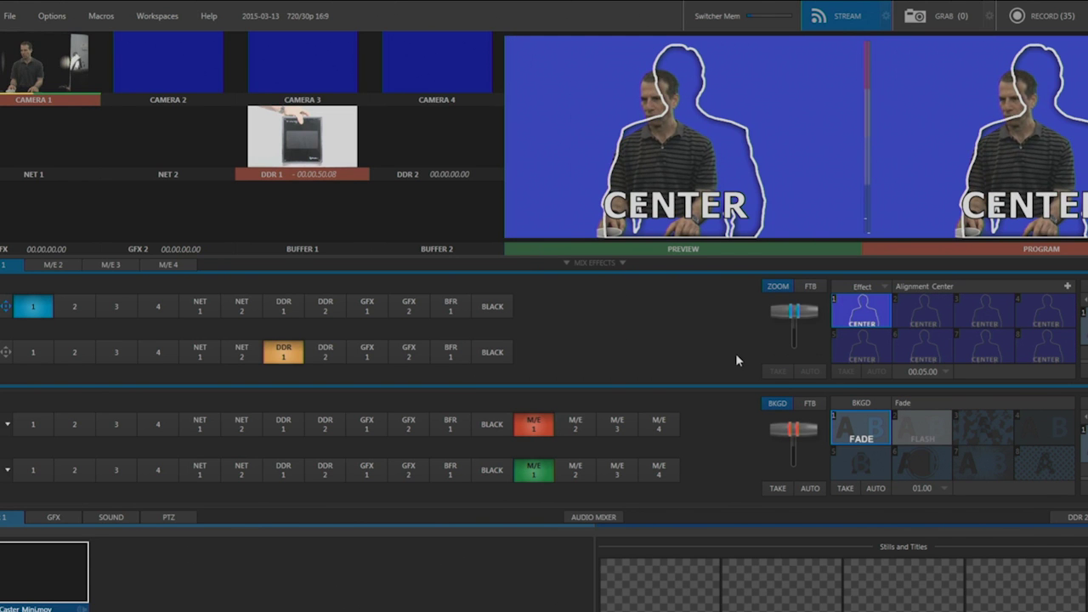
Fit the presenter to the guide at position X 28.6, Y 0.8 and 125.8% scale
{"action": "left_click", "coordinate": [5, 307]}
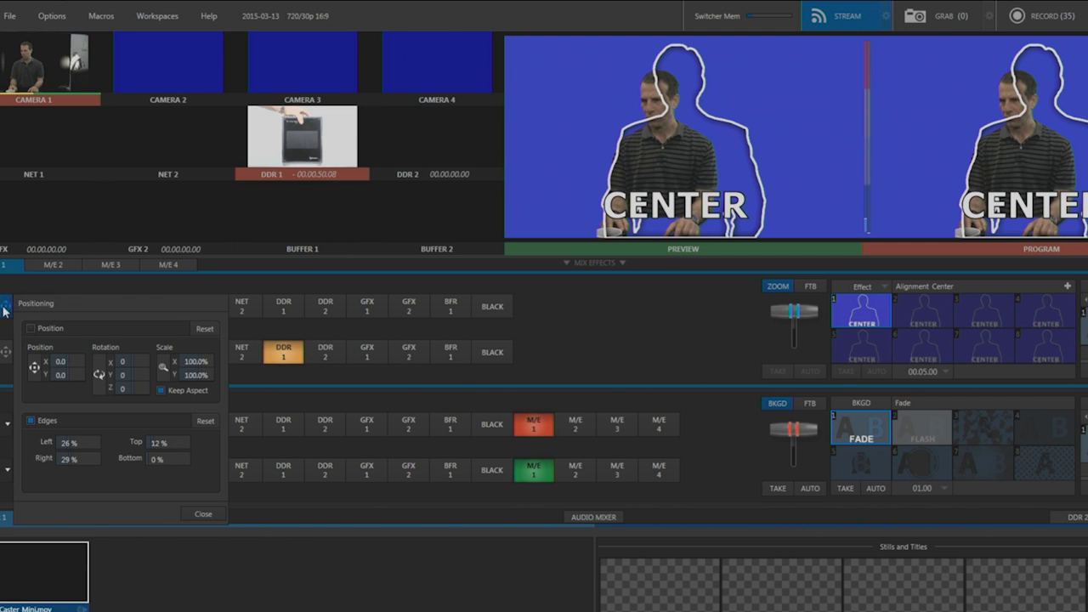
{"action": "mouse_move", "coordinate": [56, 365]}
{"action": "left_mouse_down"}
{"action": "mouse_move", "coordinate": [42, 370]}
{"action": "mouse_move", "coordinate": [58, 374]}
{"action": "left_mouse_up"}
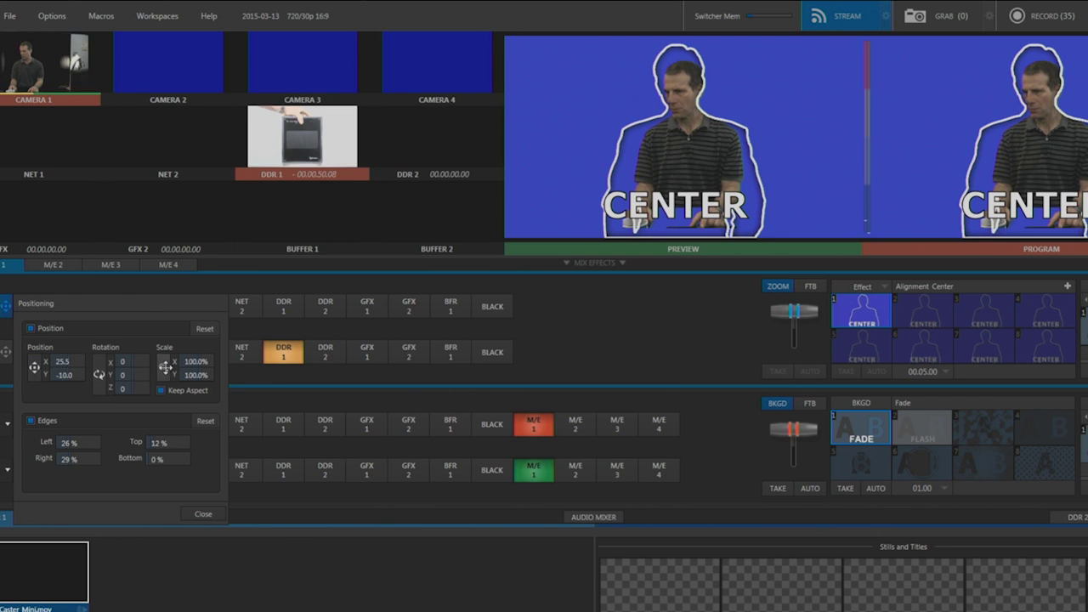
{"action": "left_click_drag", "start_coordinate": [163, 367], "coordinate": [182, 371]}
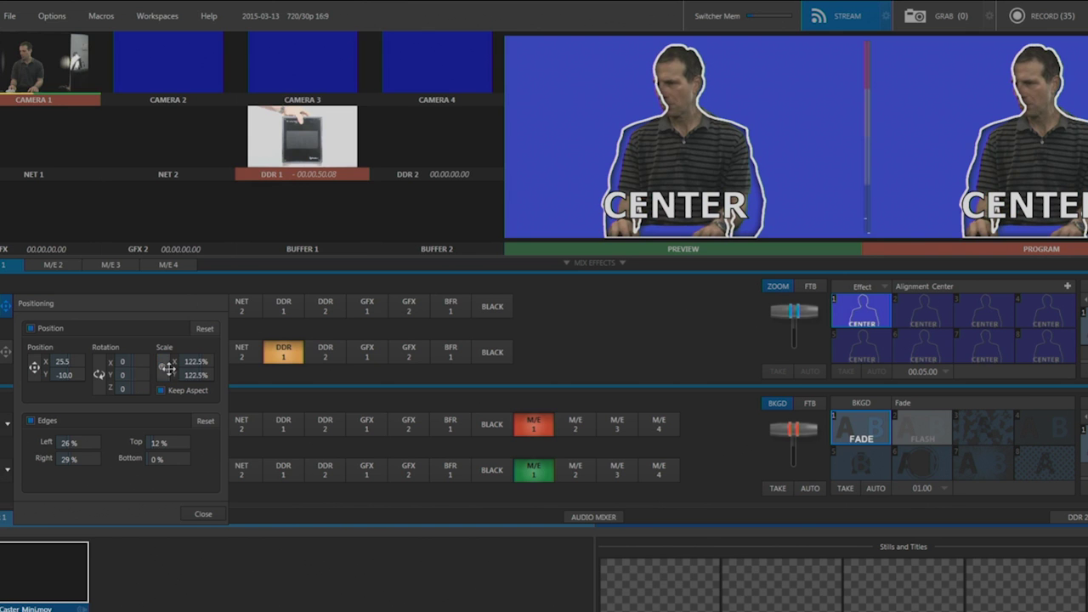
{"action": "left_click_drag", "start_coordinate": [31, 366], "coordinate": [34, 366]}
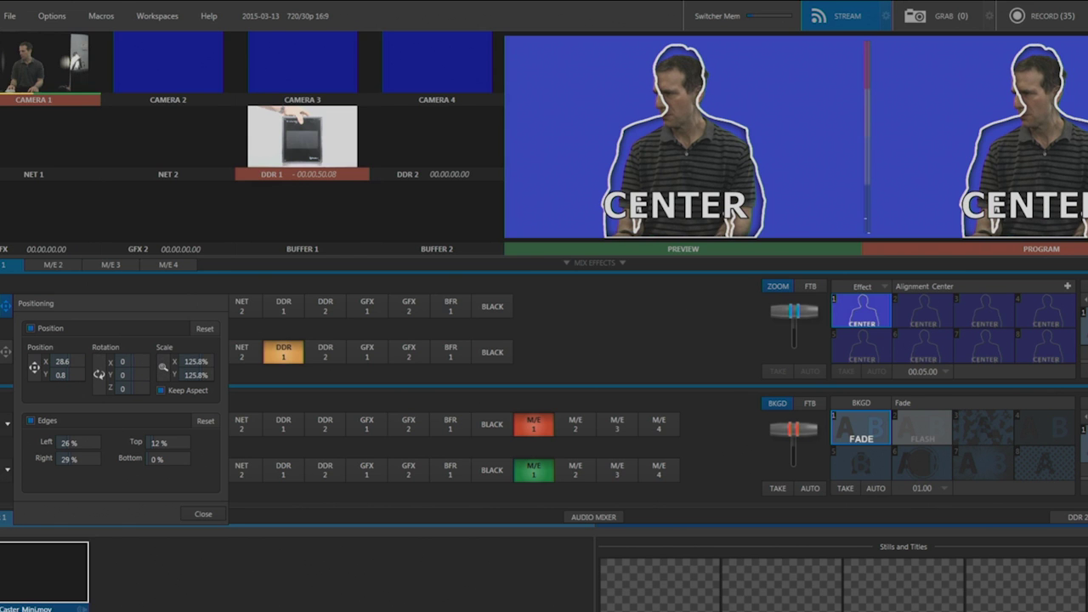
{"action": "left_click", "coordinate": [1067, 286]}
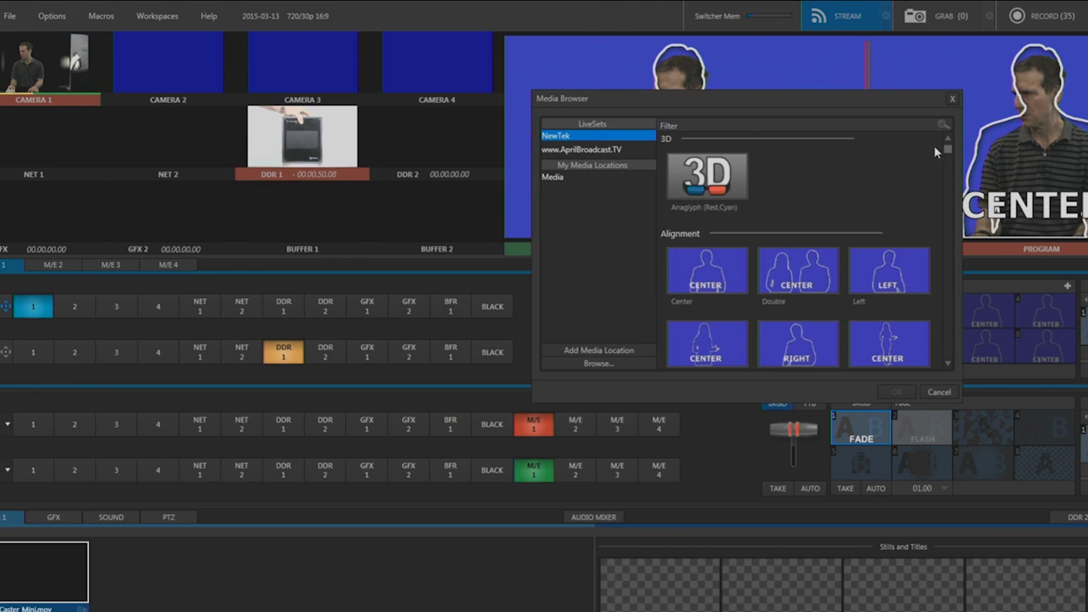
Load the Demo Studio Center virtual set on M/E 1 and switch to its fourth zoom preset
{"action": "left_click_drag", "start_coordinate": [950, 150], "coordinate": [948, 181]}
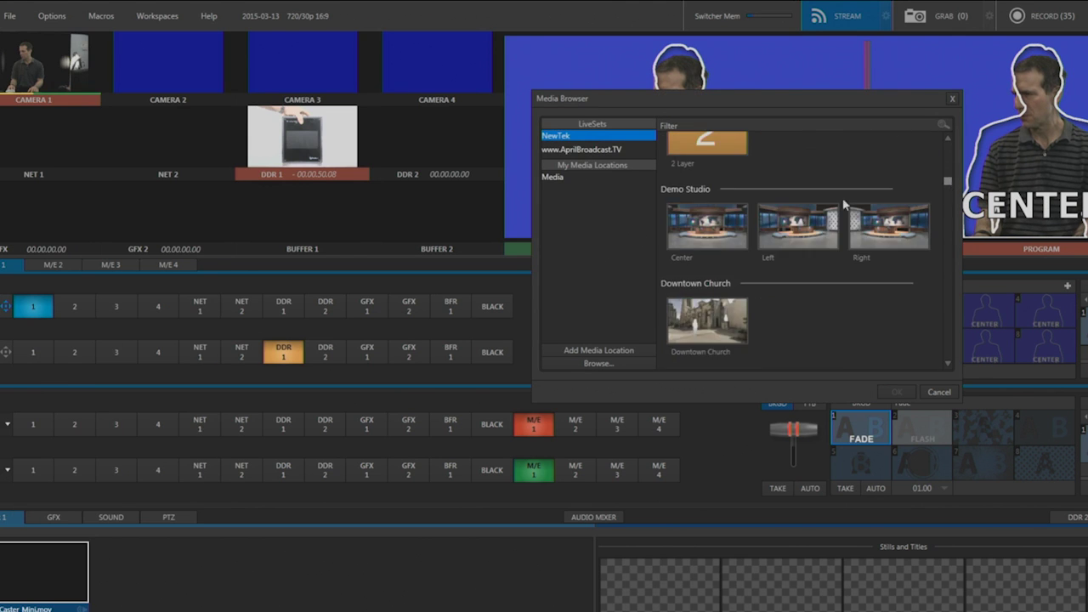
{"action": "left_click", "coordinate": [713, 230]}
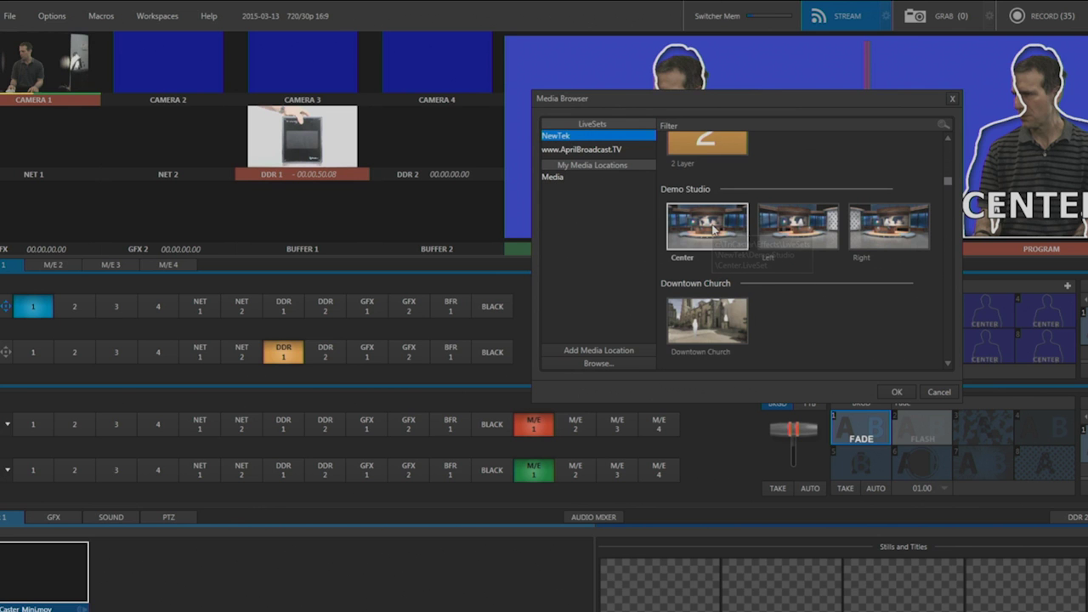
{"action": "left_click", "coordinate": [896, 391]}
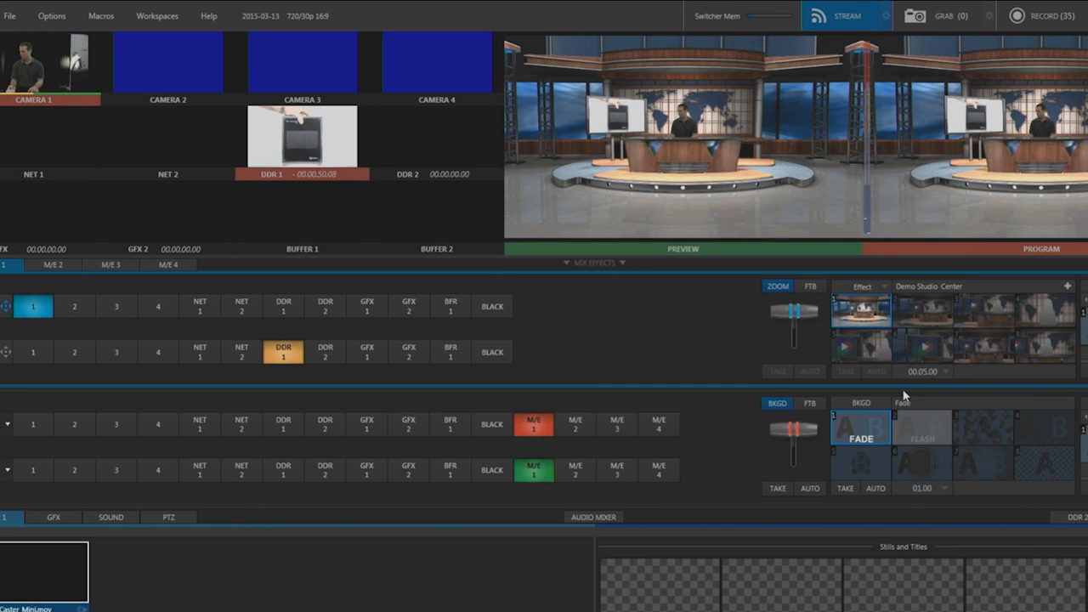
{"action": "left_click", "coordinate": [1041, 316]}
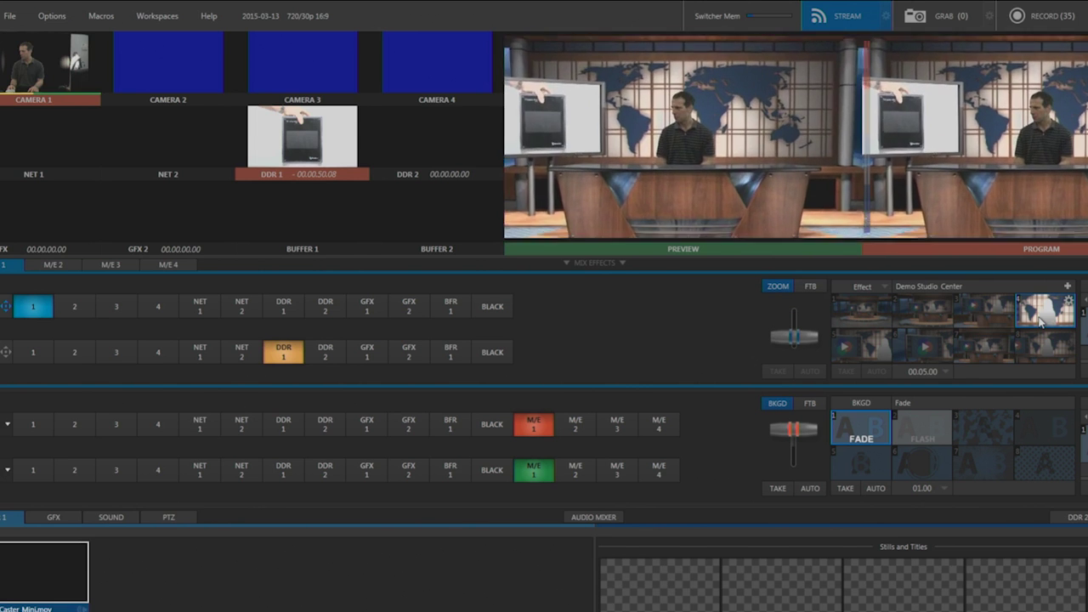
Move the keyed presenter to Position X 25.5, Y -12.3
{"action": "left_click", "coordinate": [6, 308]}
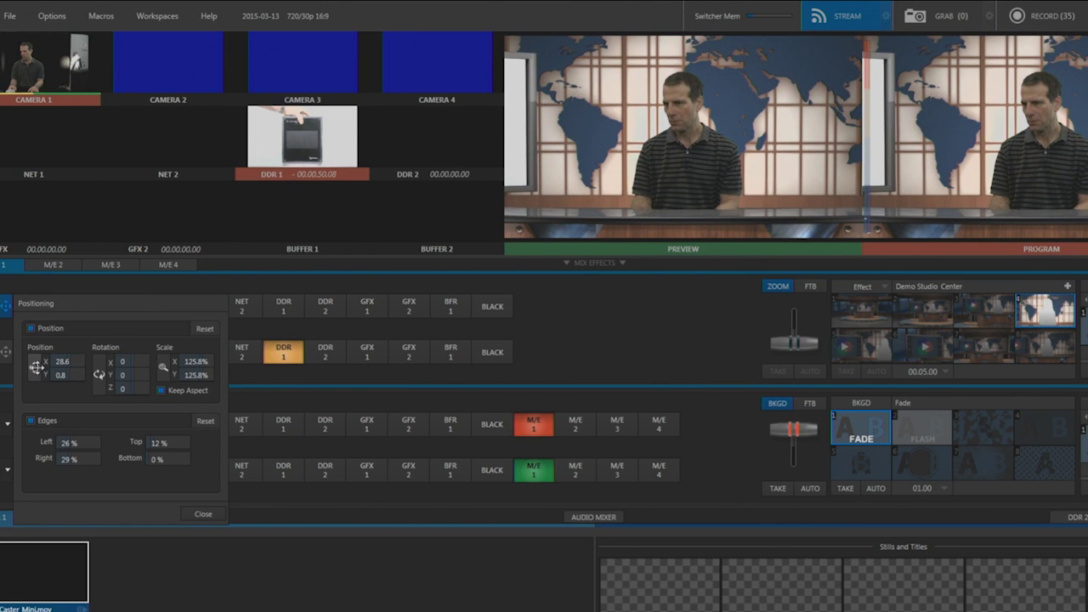
{"action": "left_click_drag", "start_coordinate": [35, 367], "coordinate": [34, 367]}
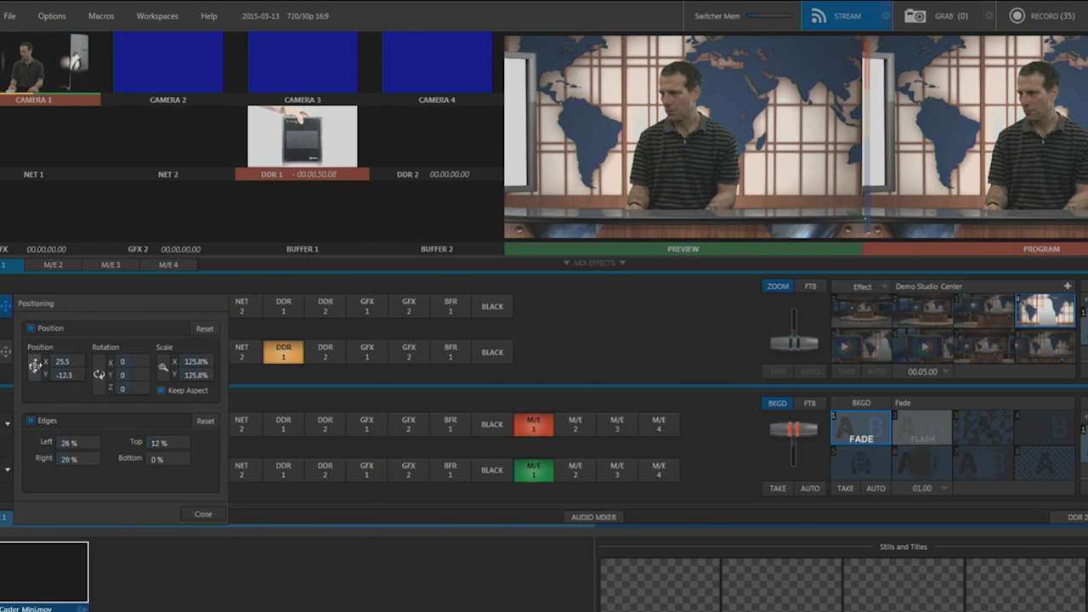
{"action": "left_click", "coordinate": [217, 510]}
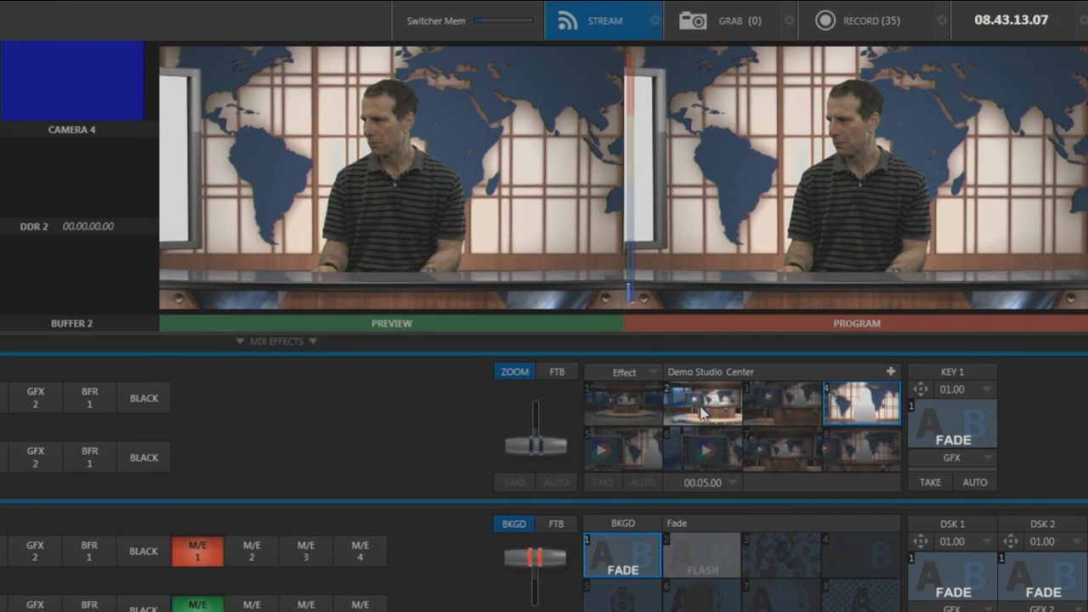
Zoom the virtual camera through presets 2 and 3, ending on the preset 4 close-up
{"action": "left_click", "coordinate": [745, 393]}
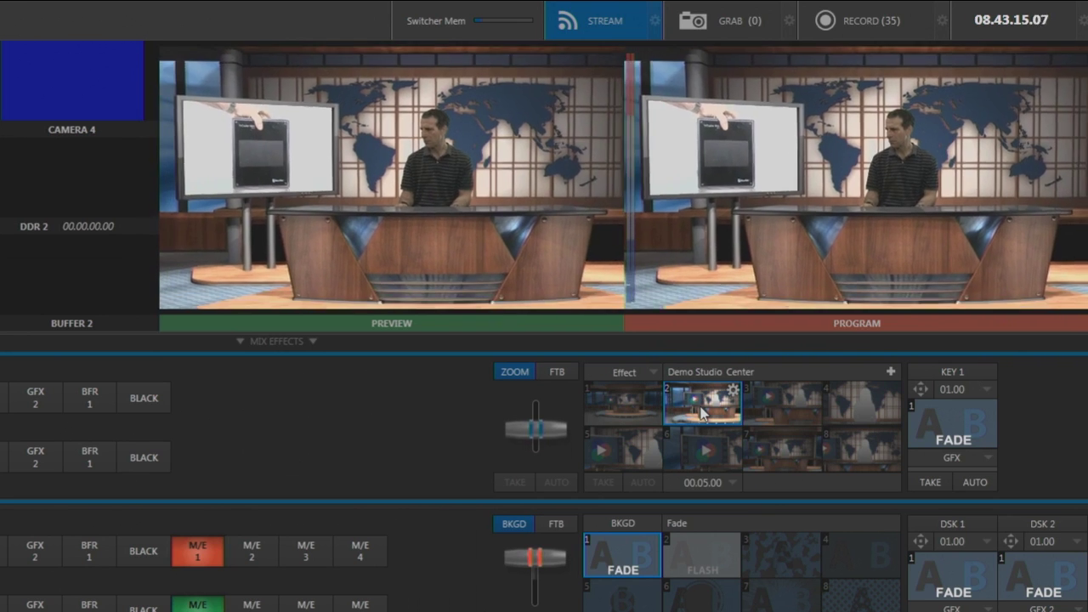
{"action": "left_click", "coordinate": [773, 408]}
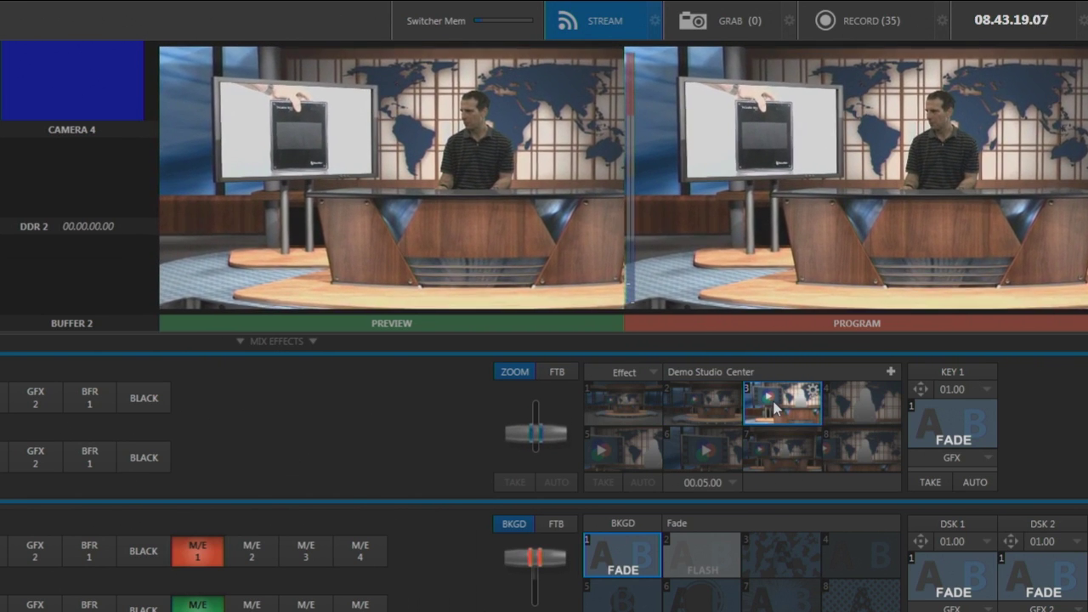
{"action": "left_click", "coordinate": [871, 414]}
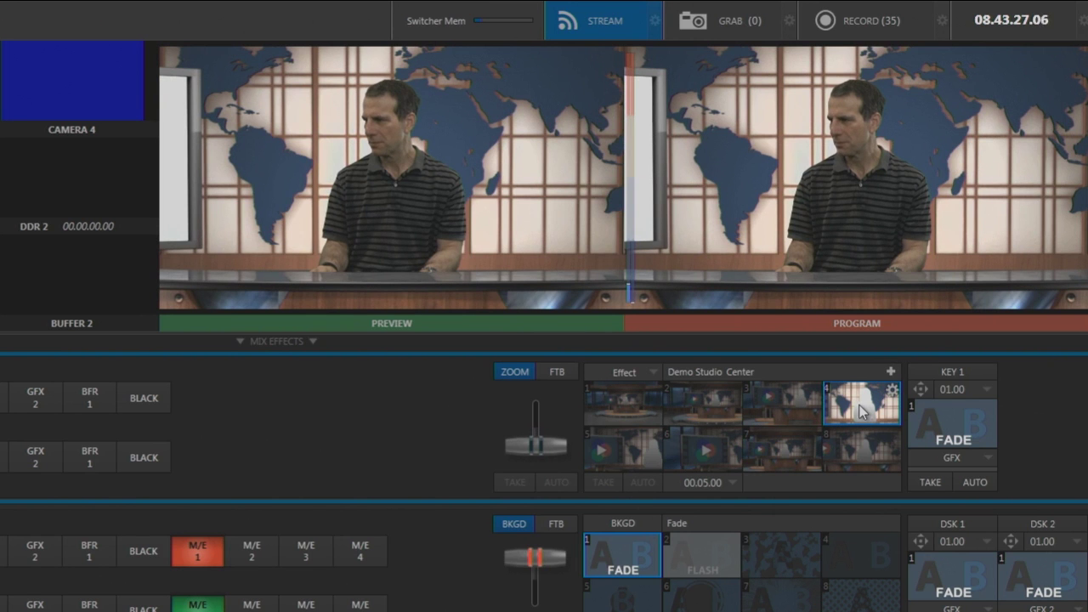
Set zoom duration to CUT, cut through presets 2, 3, 4 and back to 3, and edit preset 3
{"action": "left_click", "coordinate": [728, 483]}
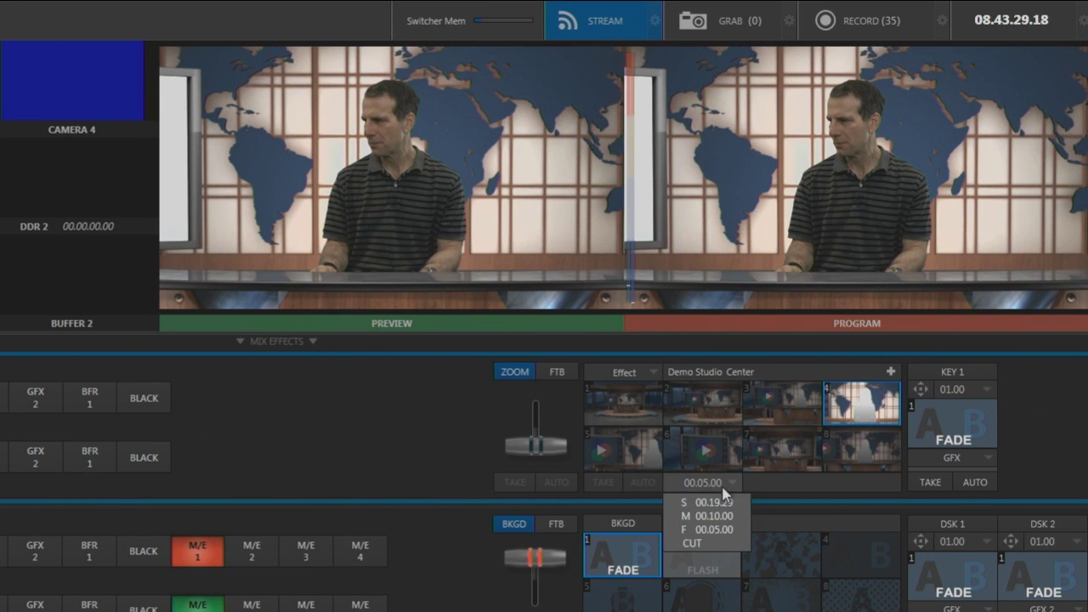
{"action": "left_click", "coordinate": [707, 545]}
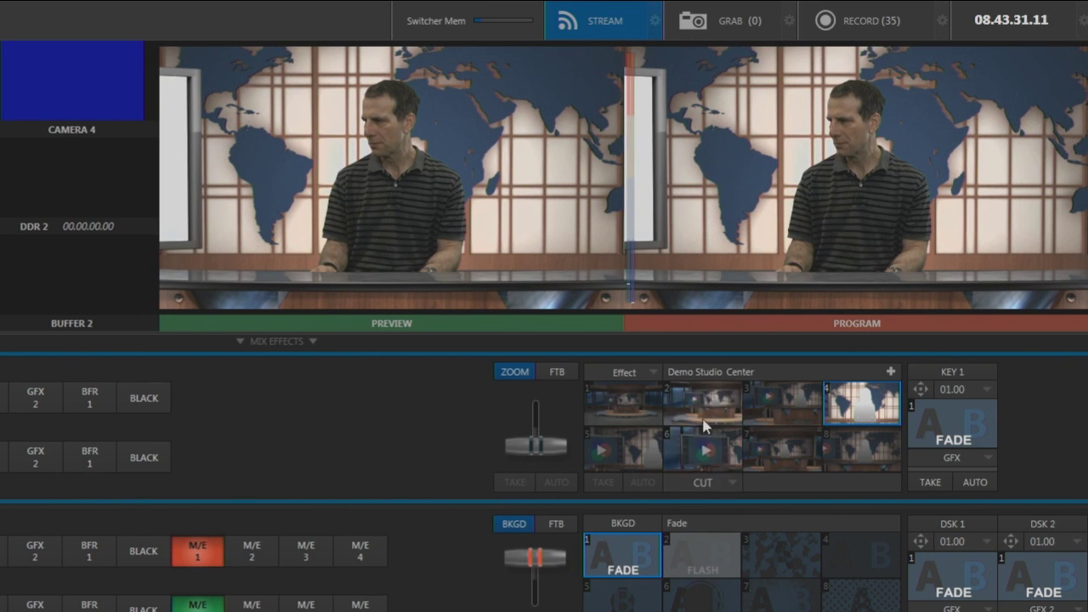
{"action": "left_click", "coordinate": [714, 416]}
{"action": "left_click", "coordinate": [780, 410]}
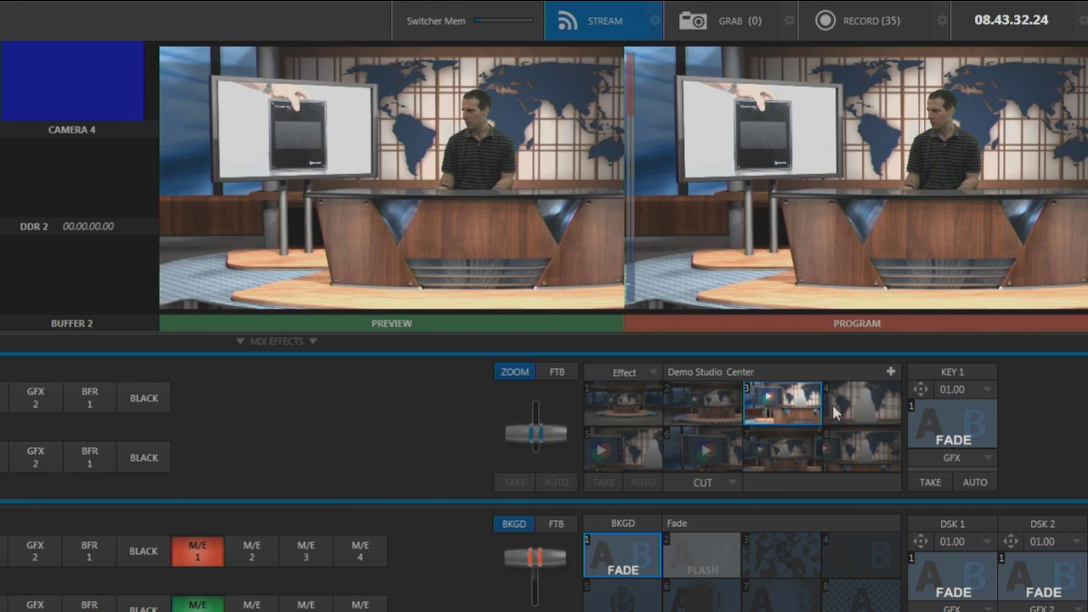
{"action": "left_click", "coordinate": [861, 411]}
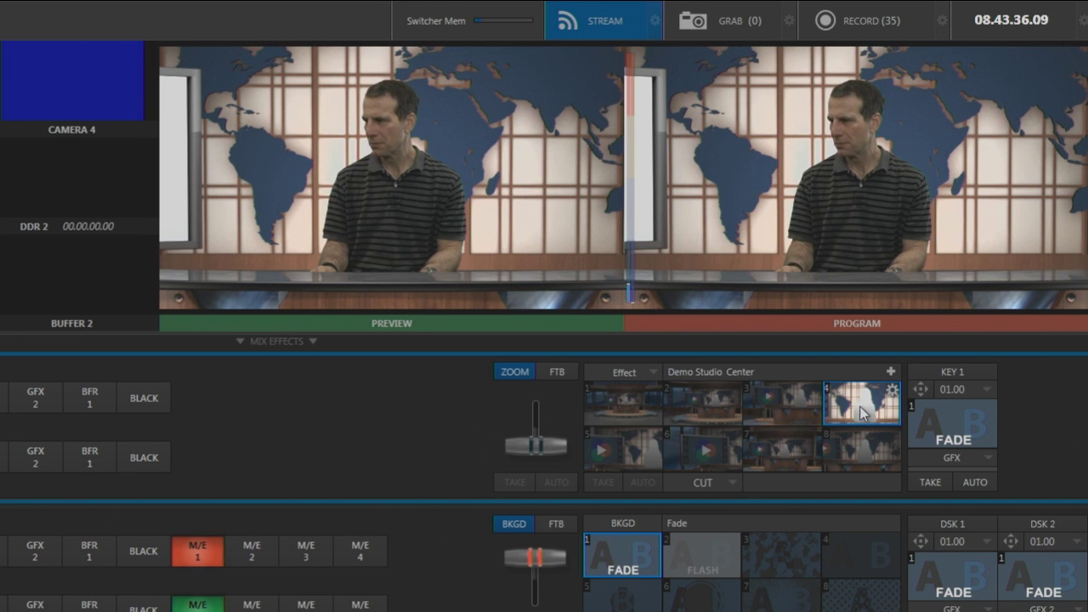
{"action": "left_click", "coordinate": [816, 425]}
{"action": "left_click", "coordinate": [809, 392]}
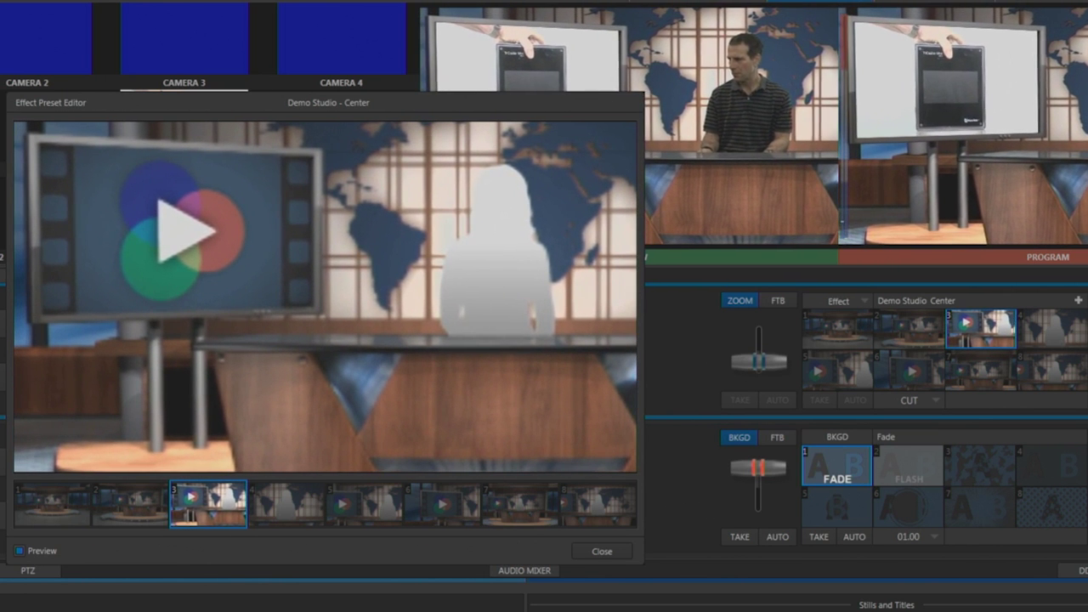
Close the Effect Preset Editor and reopen the Media Browser's LiveSets library
{"action": "left_click", "coordinate": [592, 552]}
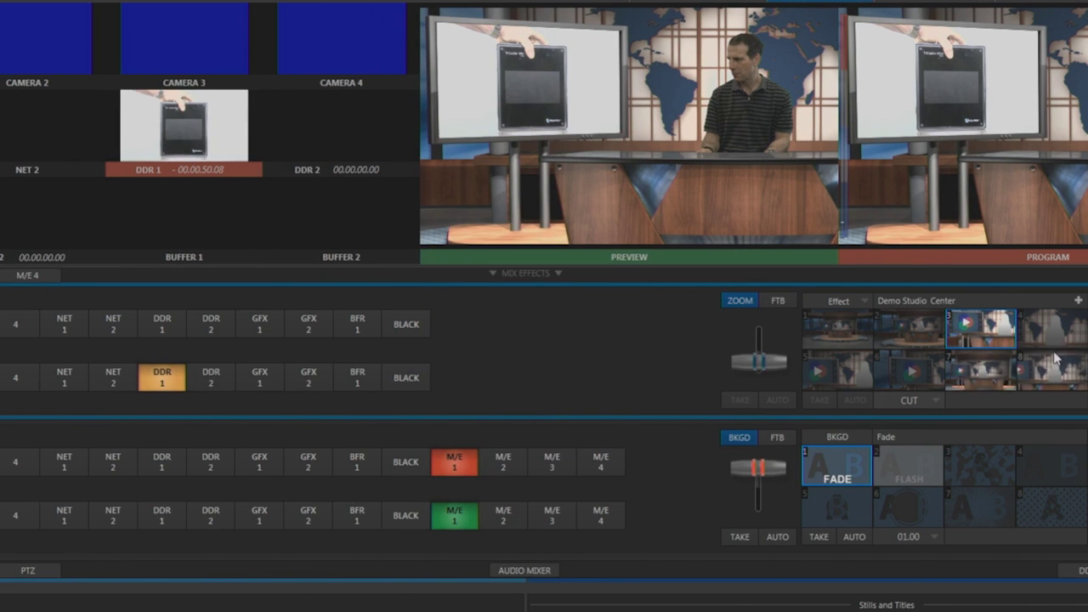
{"action": "left_click", "coordinate": [1077, 301]}
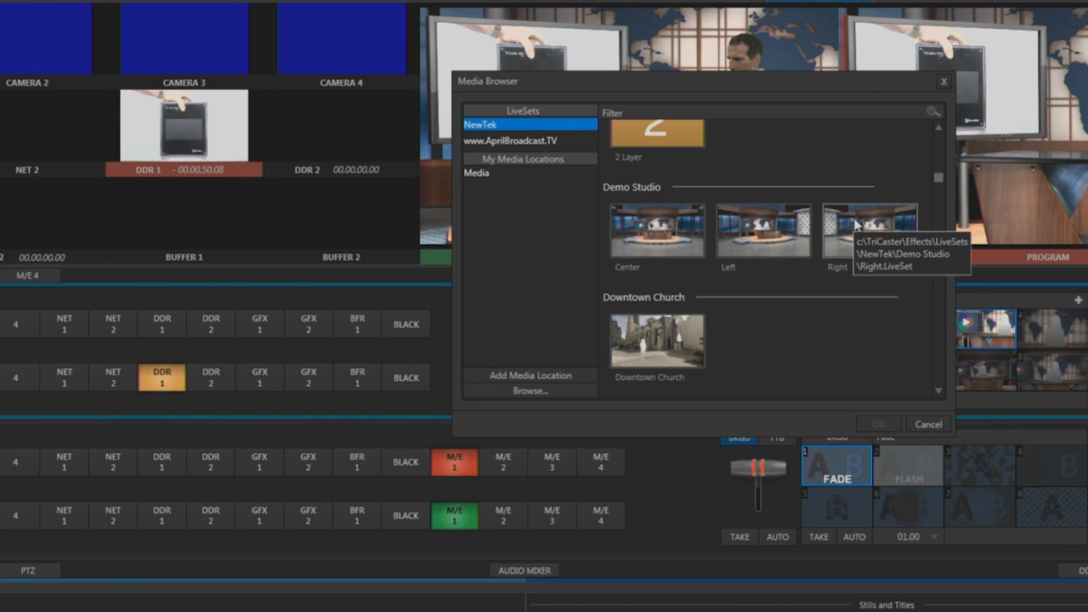
{"action": "left_click", "coordinate": [928, 424]}
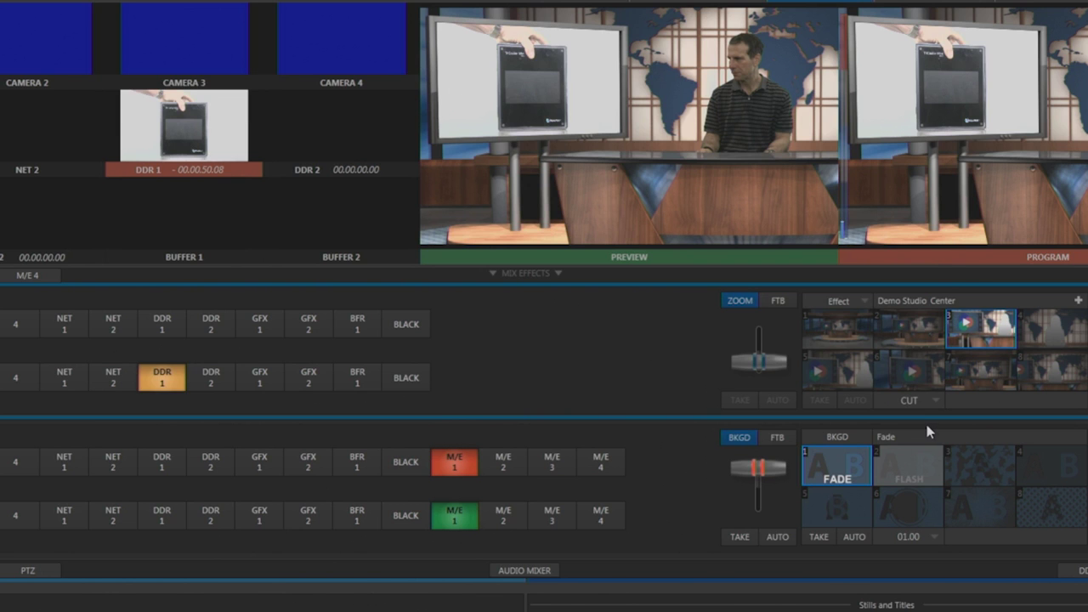
{"action": "left_click", "coordinate": [1077, 302]}
{"action": "scroll", "coordinate": [942, 191], "scroll_direction": "down", "scroll_amount": 5}
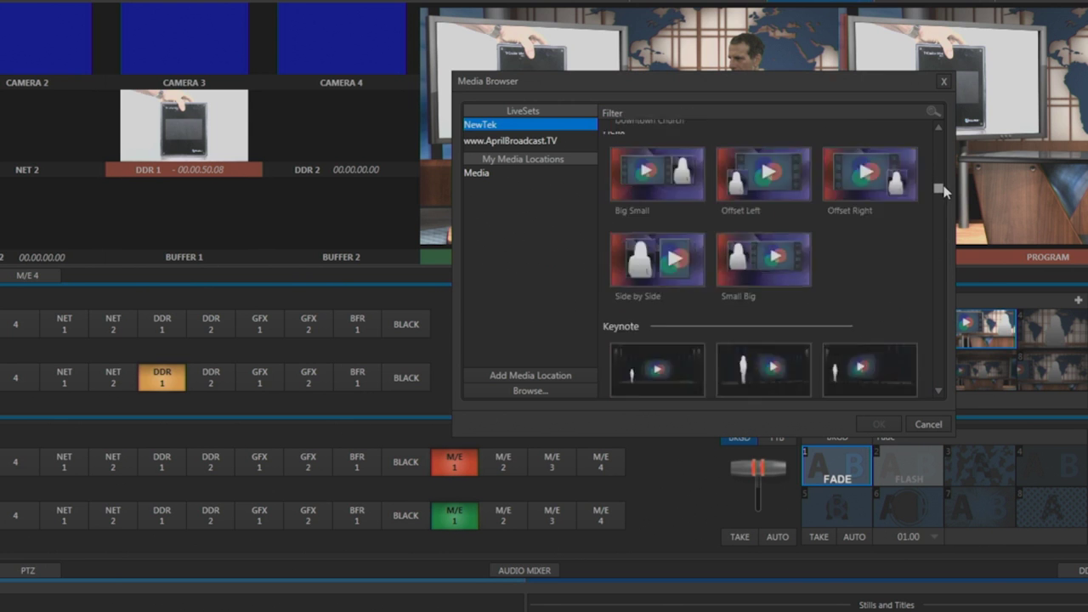
{"action": "scroll", "coordinate": [946, 193], "scroll_direction": "down", "scroll_amount": 10}
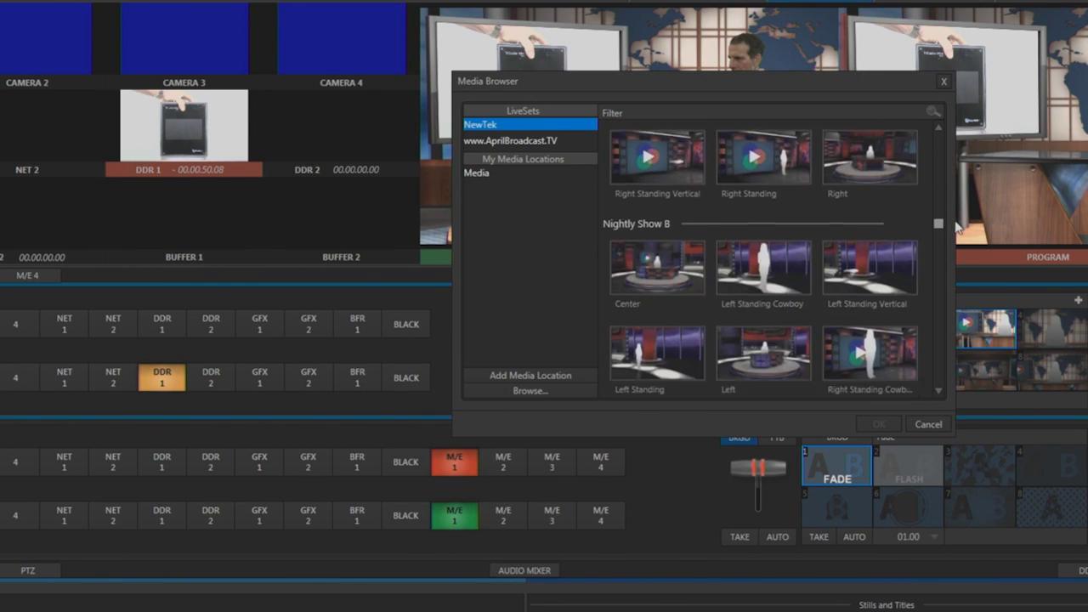
{"action": "left_click_drag", "start_coordinate": [959, 238], "coordinate": [961, 297]}
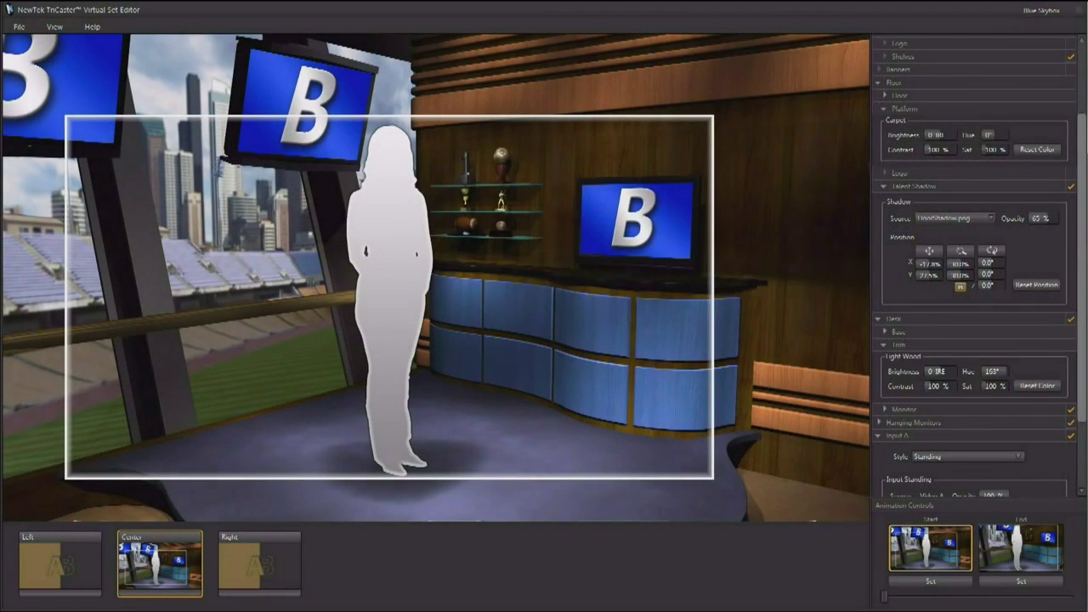
Hide the Hanging Monitor, Monitor and Shelves layers, show both logos, and resize the floor logo
{"action": "left_click", "coordinate": [1070, 421]}
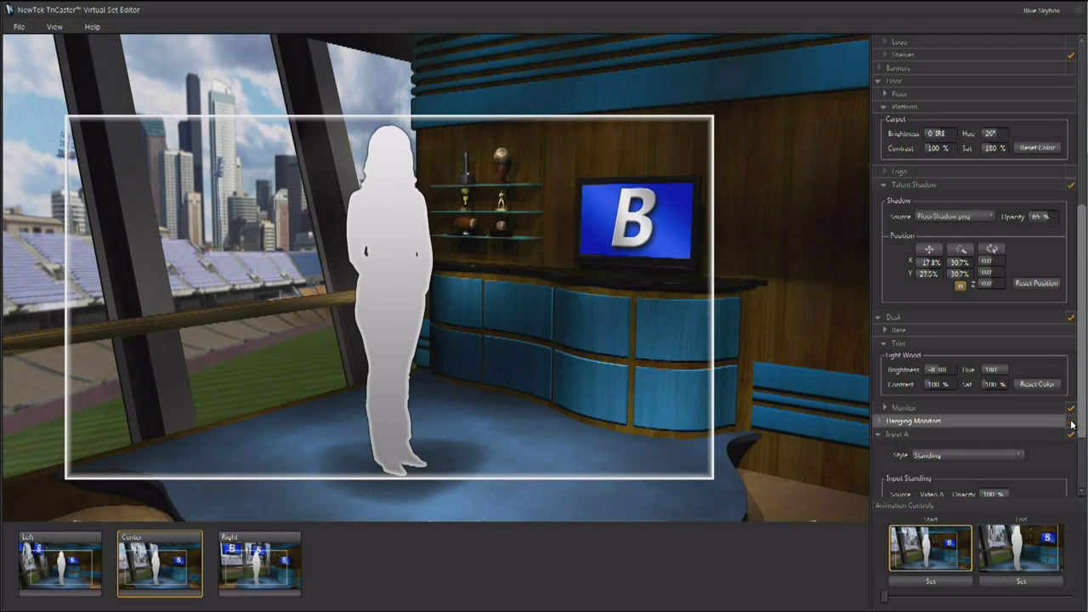
{"action": "left_click", "coordinate": [1070, 408]}
{"action": "left_click", "coordinate": [1071, 55]}
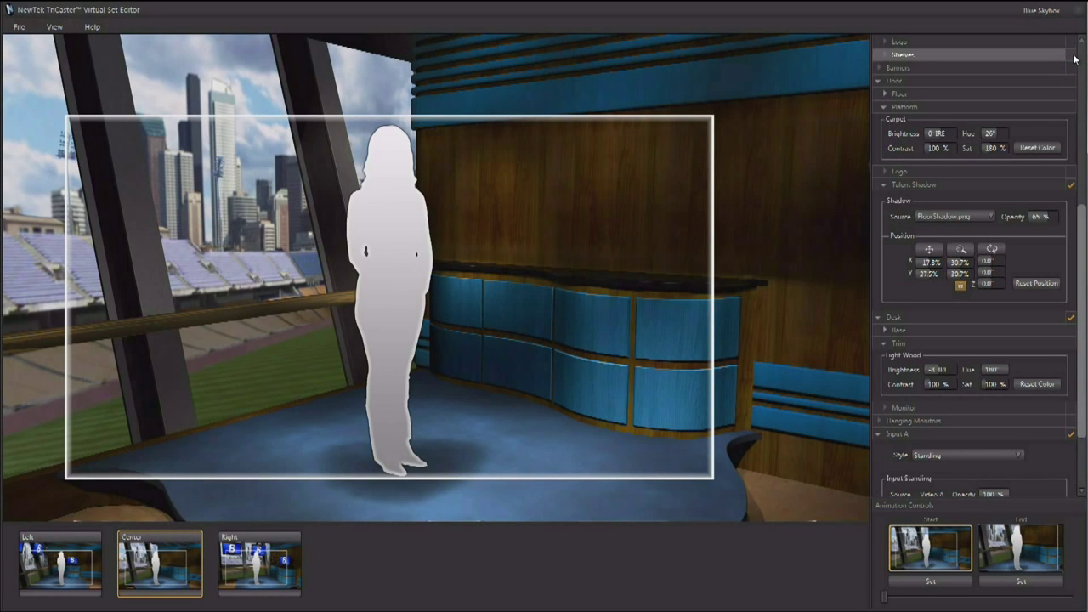
{"action": "left_click", "coordinate": [1071, 41]}
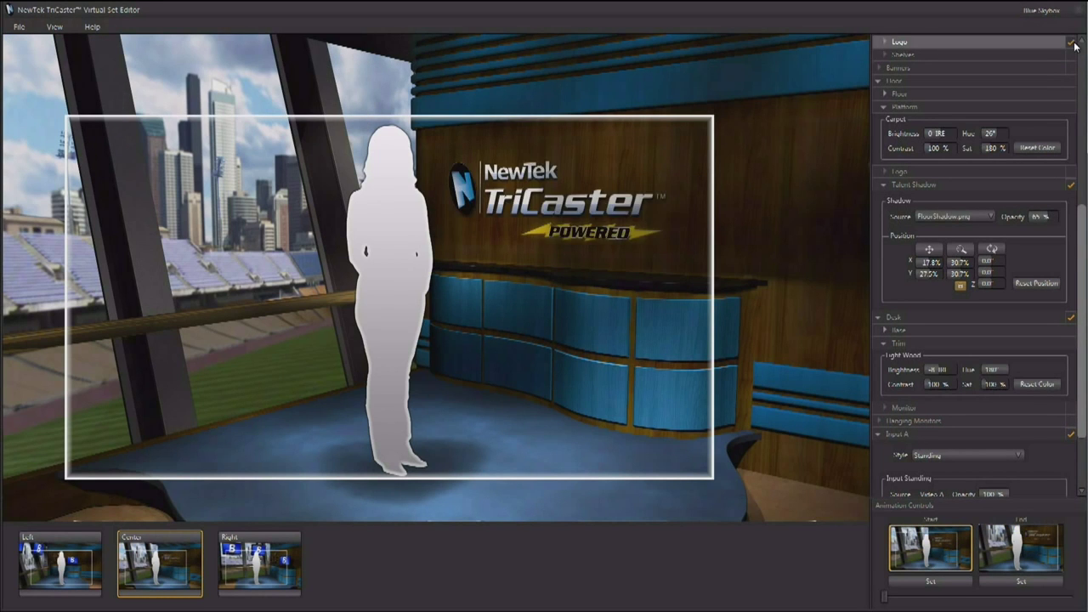
{"action": "left_click", "coordinate": [1071, 170]}
{"action": "left_click", "coordinate": [1043, 173]}
{"action": "left_click_drag", "start_coordinate": [963, 236], "coordinate": [971, 237]}
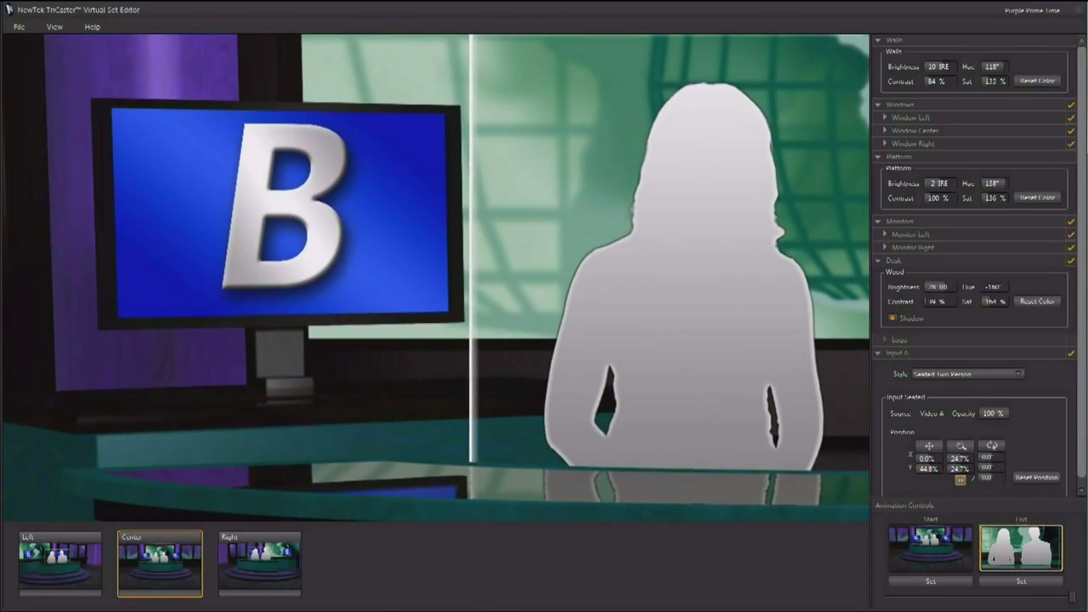
Set Input B's source to the Seattle.jpg skyline image
{"action": "left_click", "coordinate": [950, 561]}
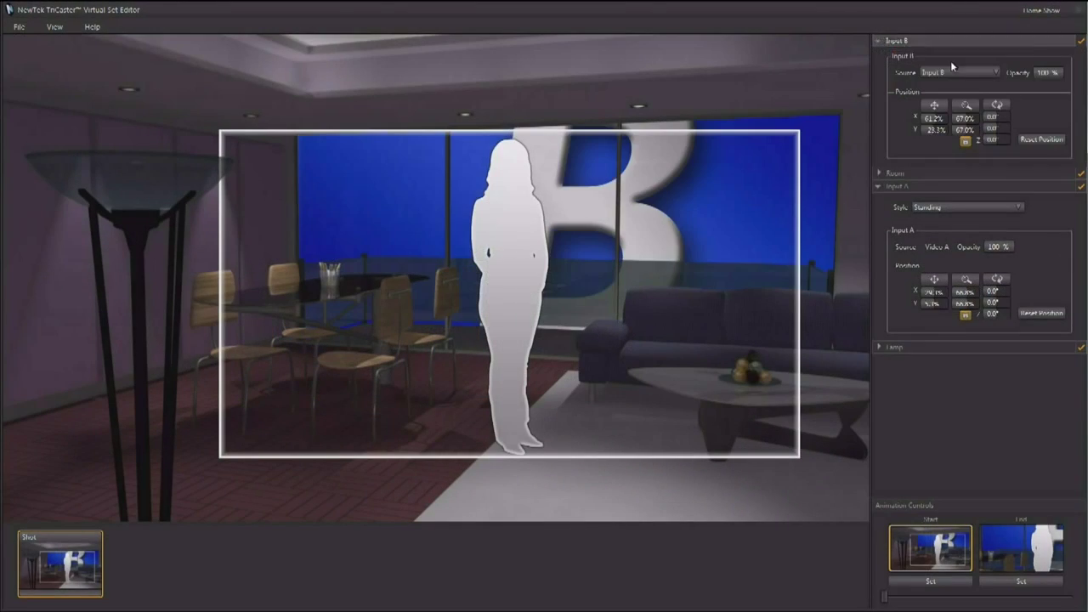
{"action": "left_click", "coordinate": [969, 73]}
{"action": "left_click", "coordinate": [942, 103]}
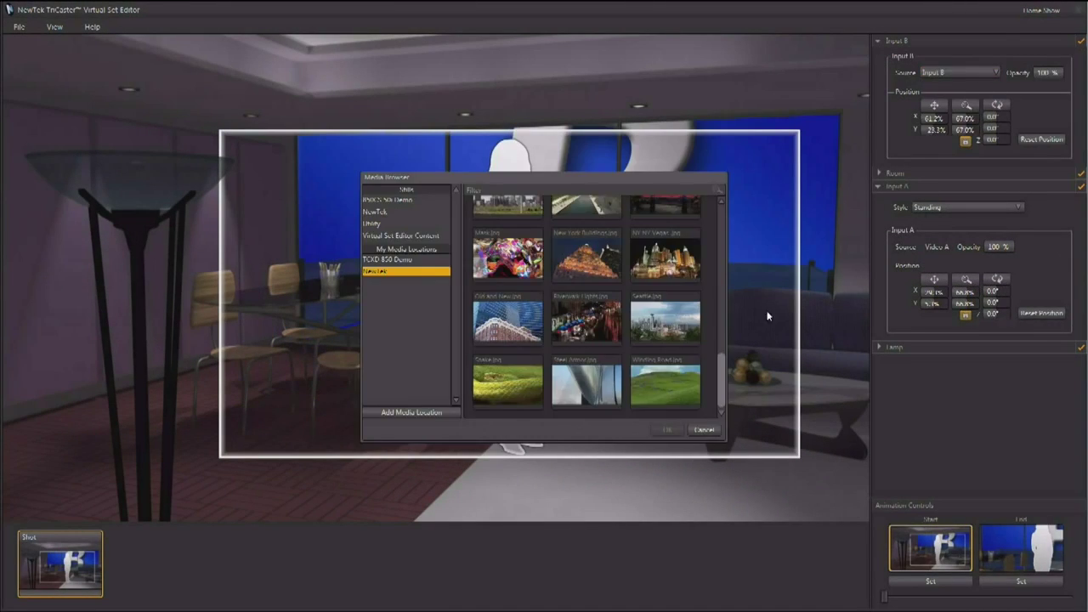
{"action": "double_click", "coordinate": [666, 319]}
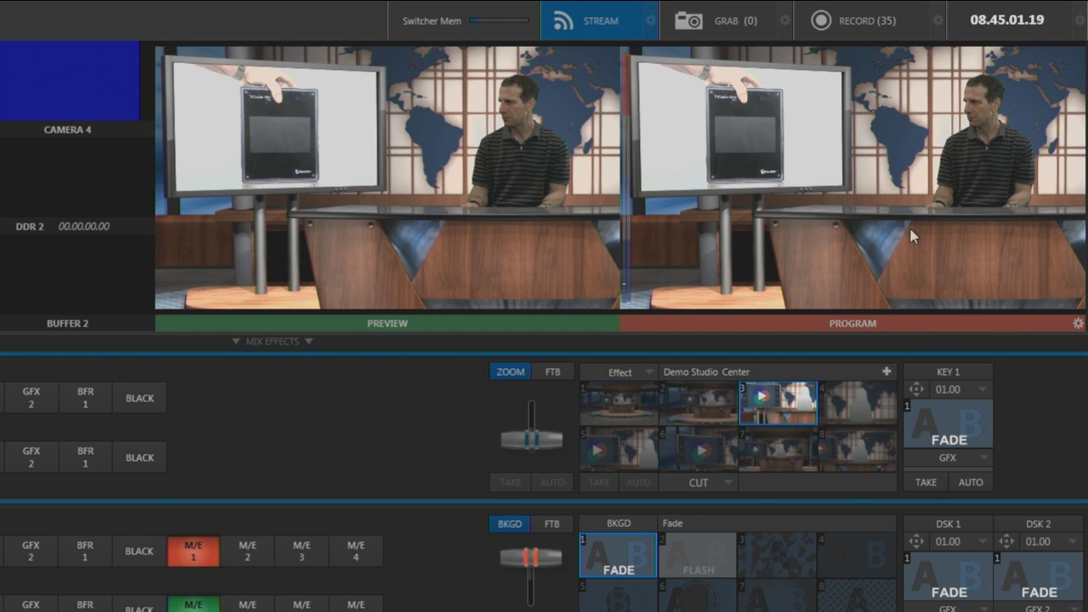
Review the Record and Stream settings, then bring up Output Configuration with outputs 1 and 2 on Program
{"action": "left_click", "coordinate": [938, 20]}
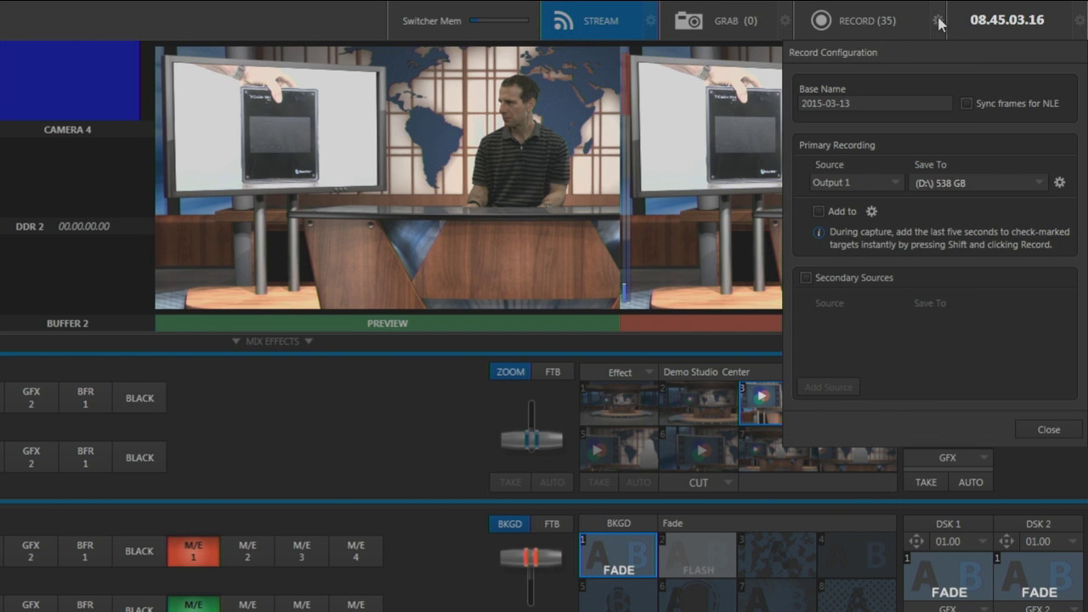
{"action": "left_click", "coordinate": [938, 20]}
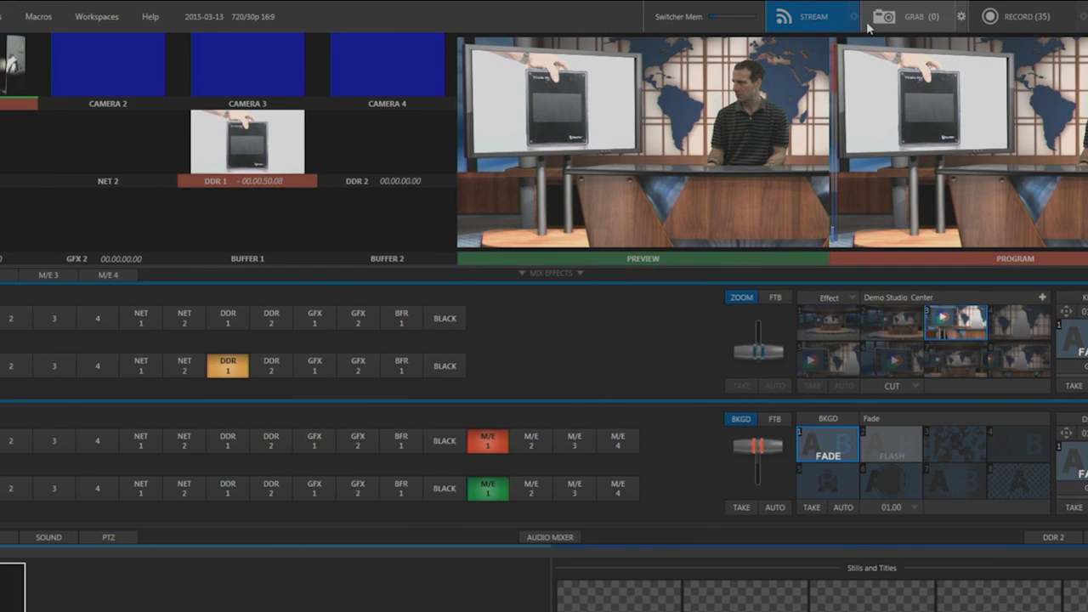
{"action": "left_click", "coordinate": [853, 17]}
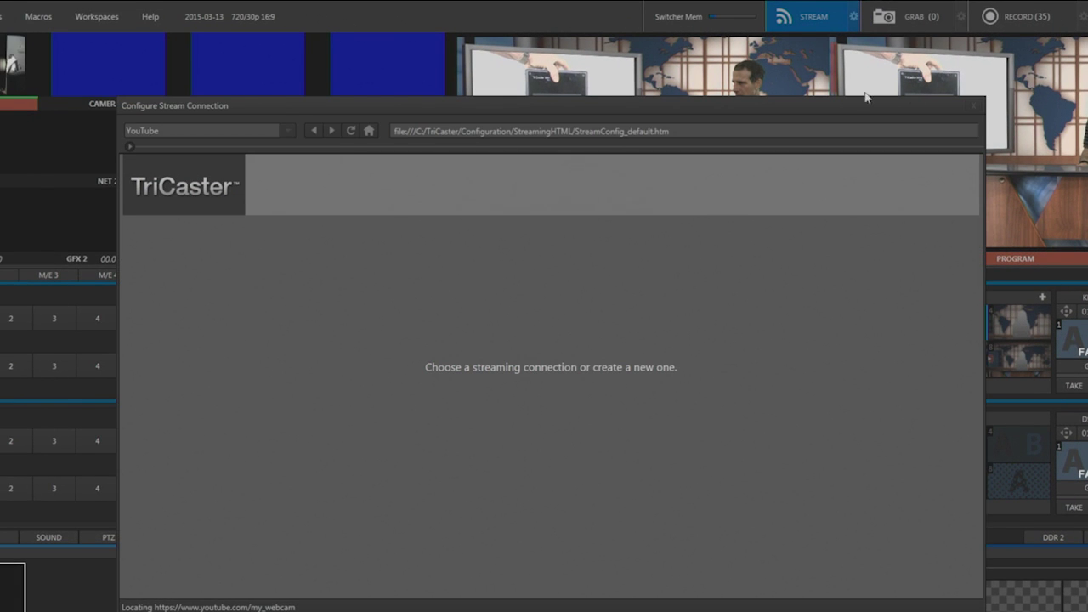
{"action": "left_click", "coordinate": [973, 106]}
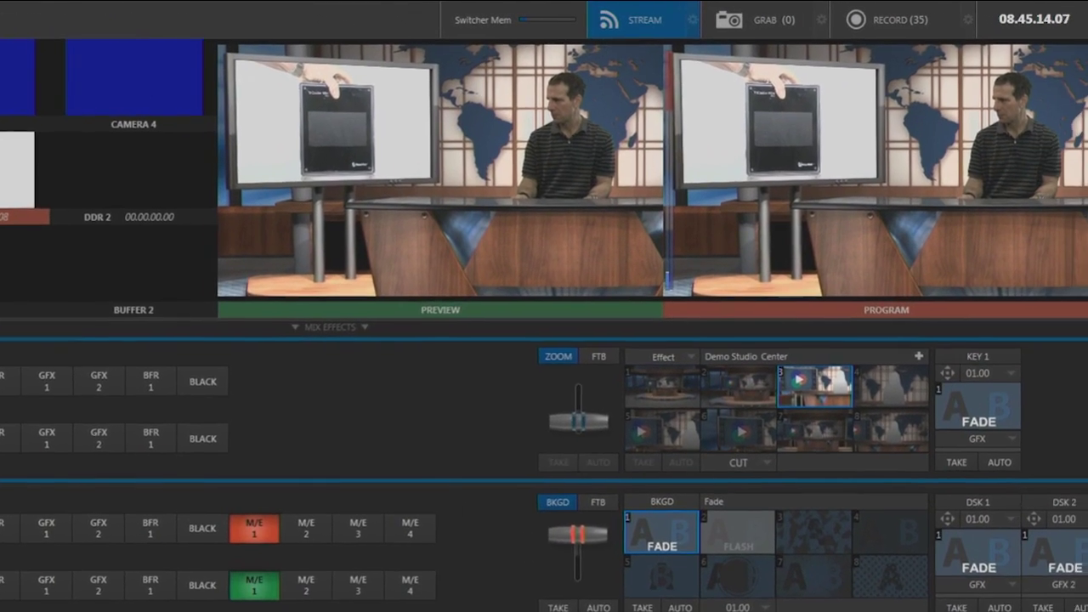
{"action": "left_click", "coordinate": [1077, 321]}
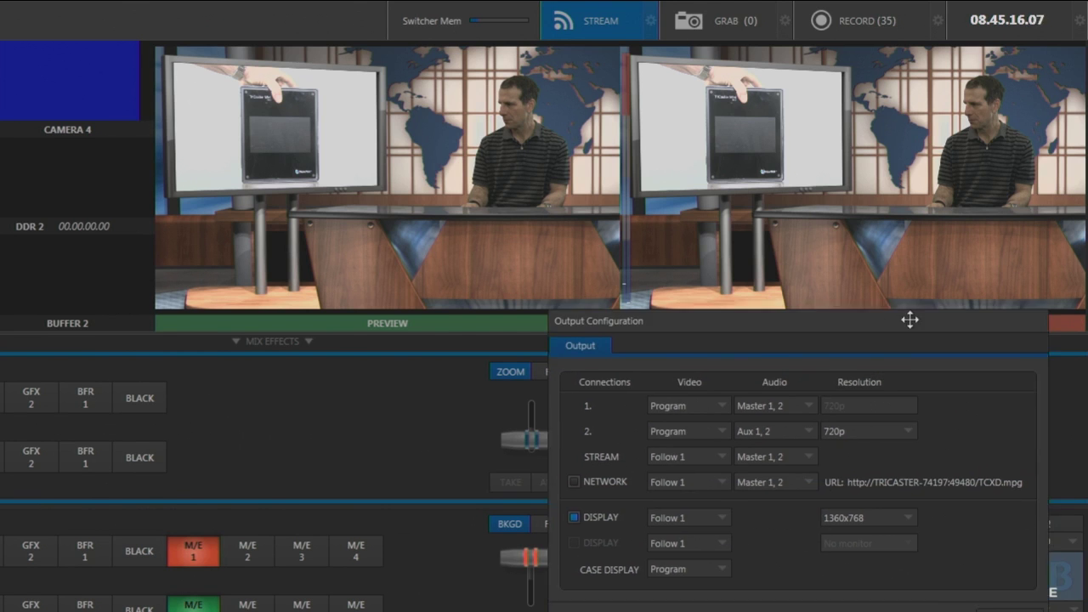